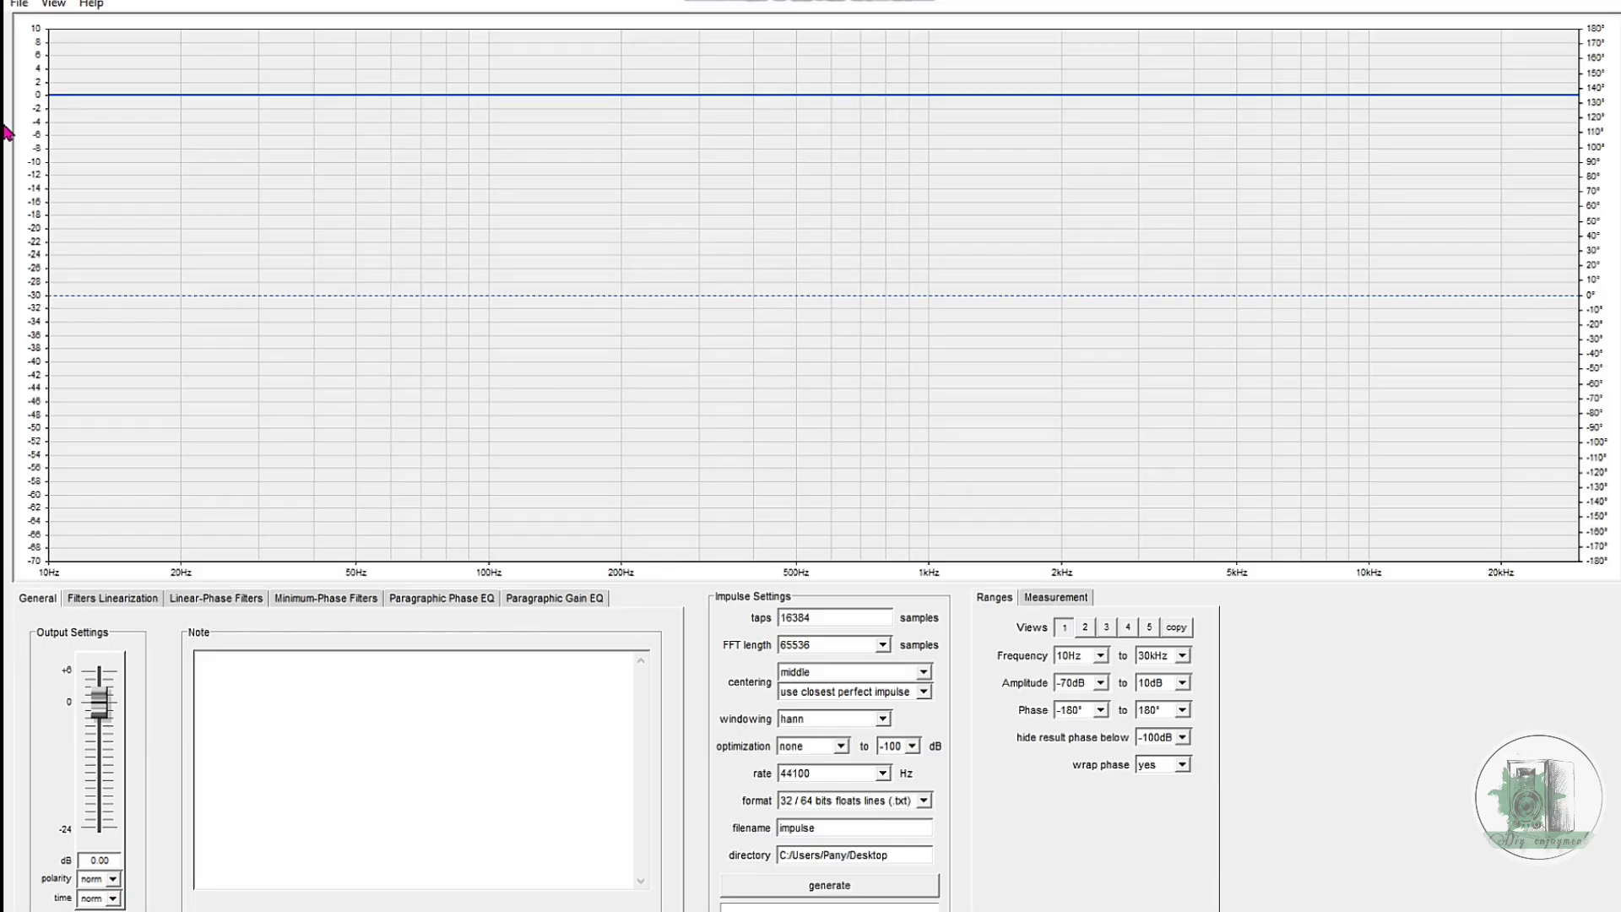
Import the measurement file My-2way.txt from the Desktop
left_click(19, 5)
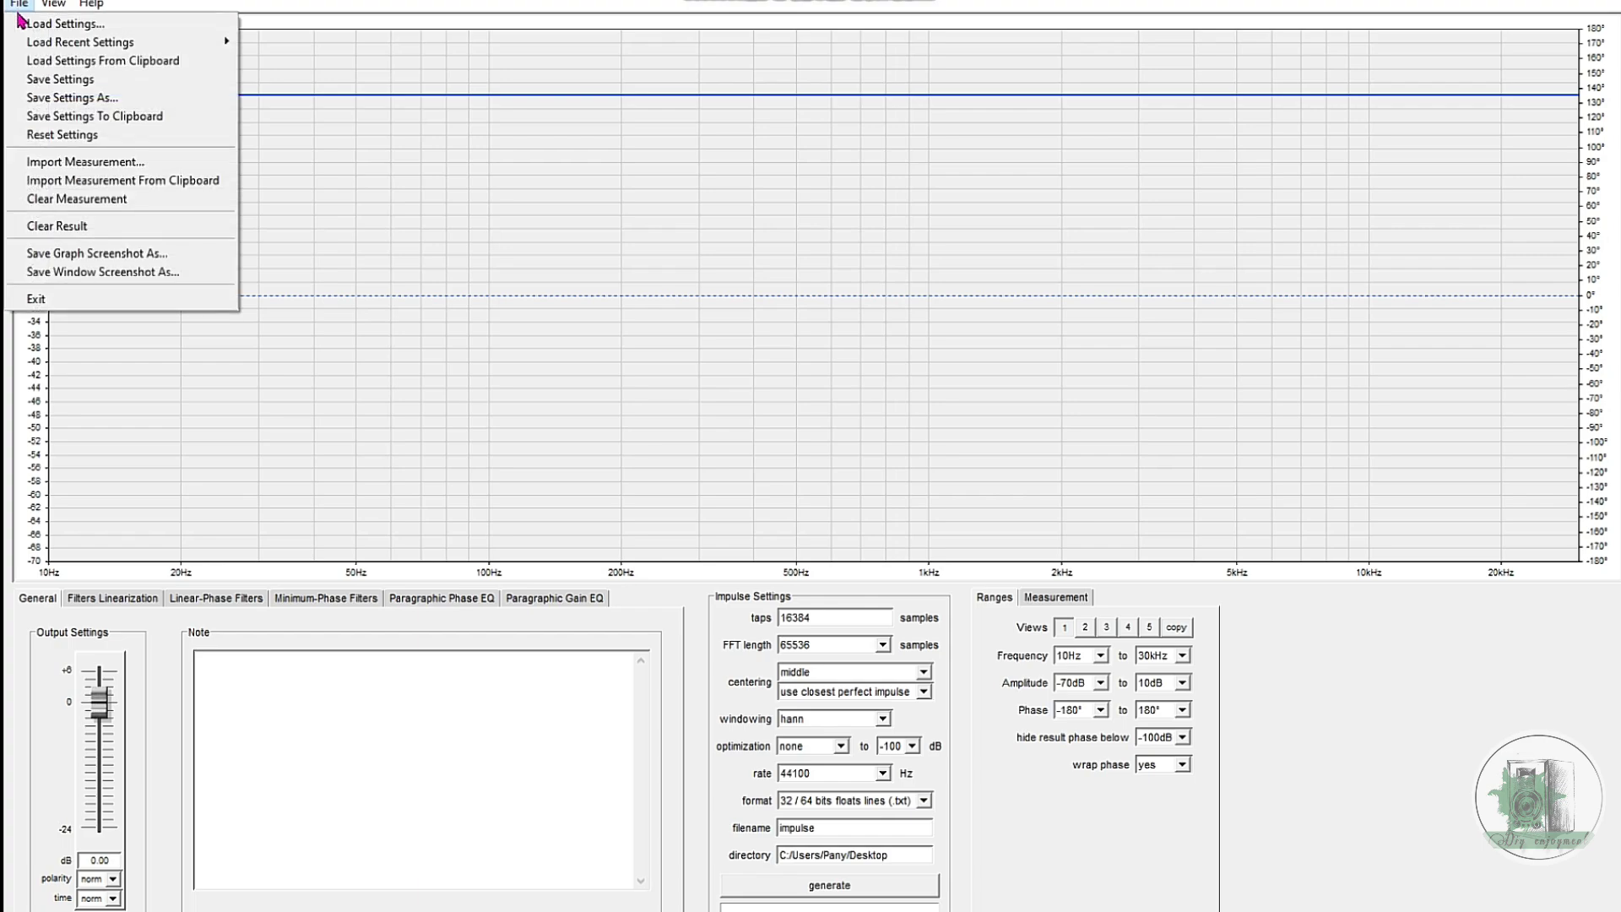
left_click(69, 162)
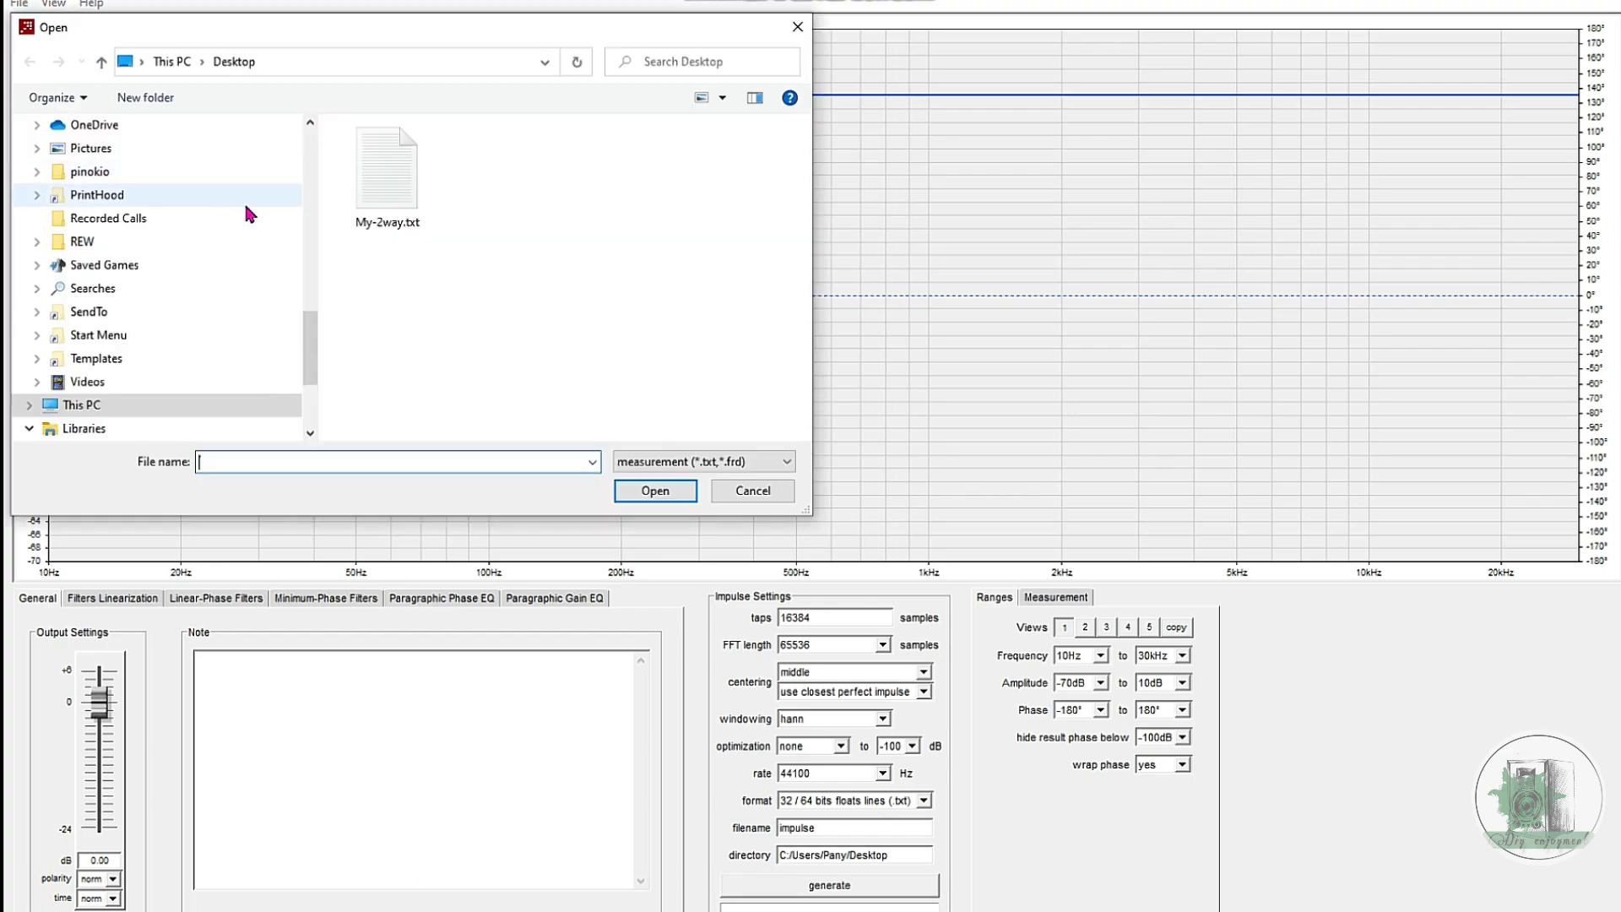
double_click(393, 226)
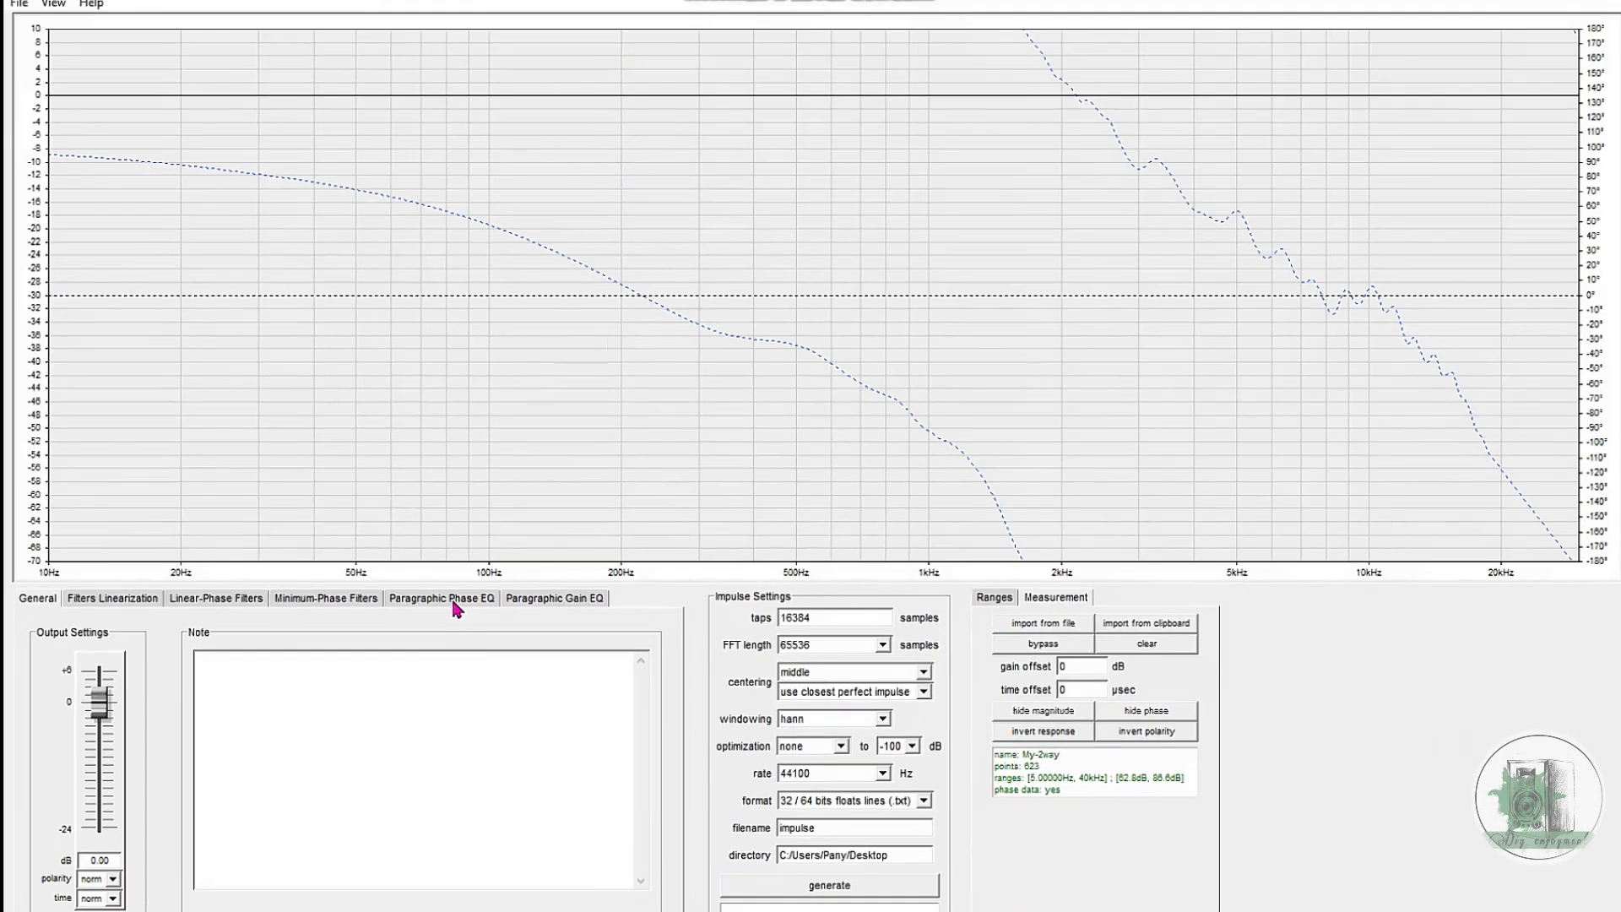
Set the Paragraphic Phase EQ's bank 01 range to ±180° and bring up the graph range settings
left_click(532, 675)
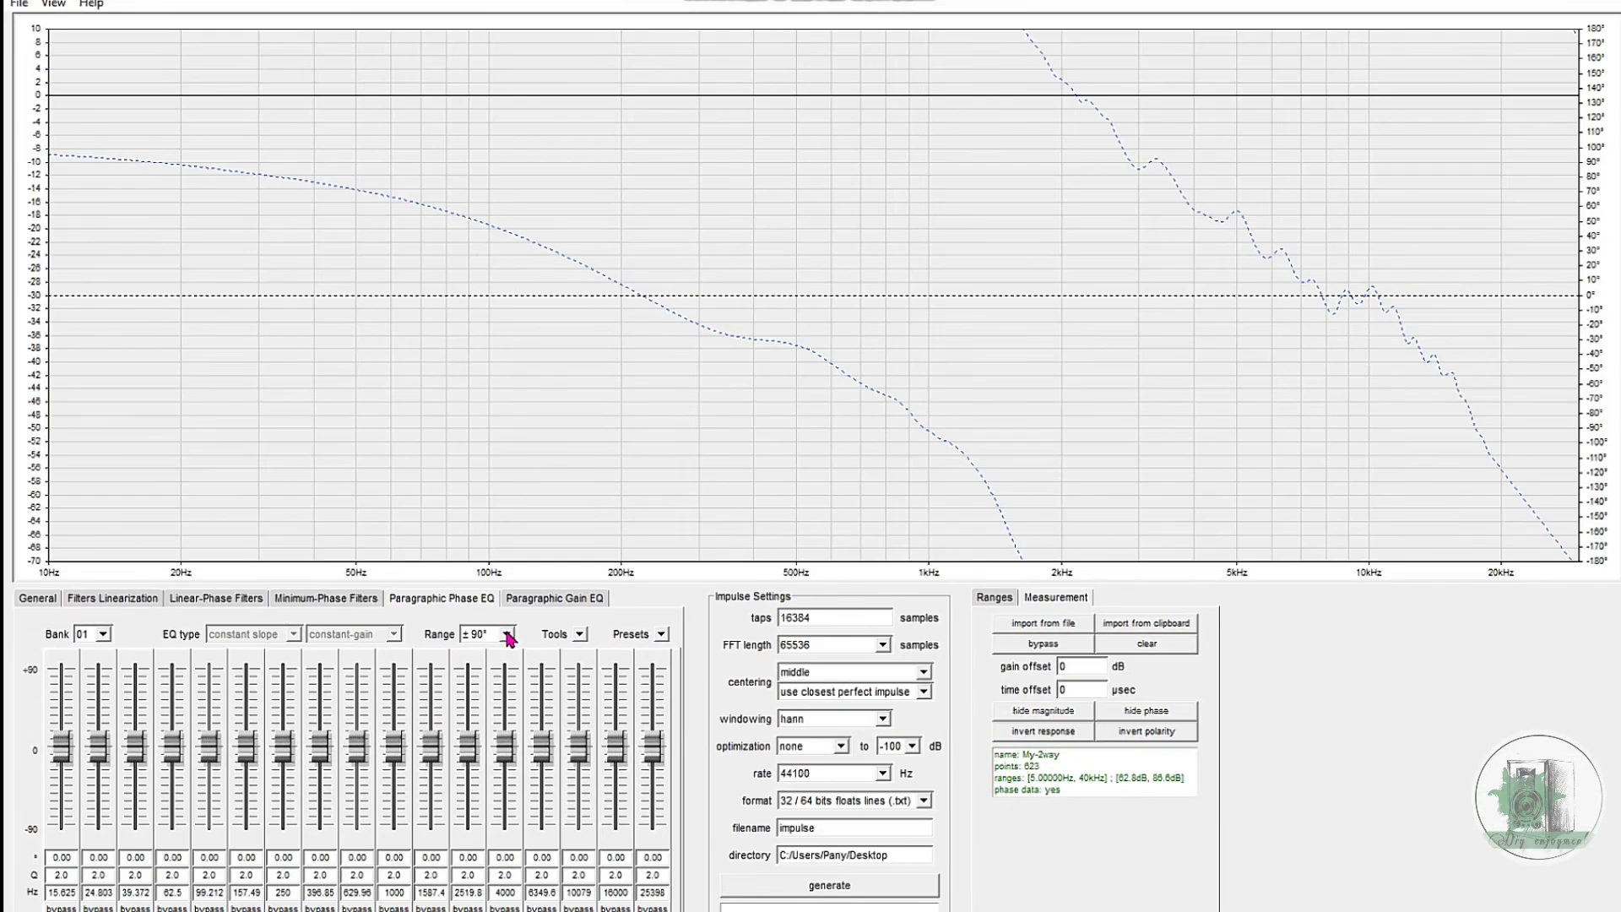
left_click(617, 574)
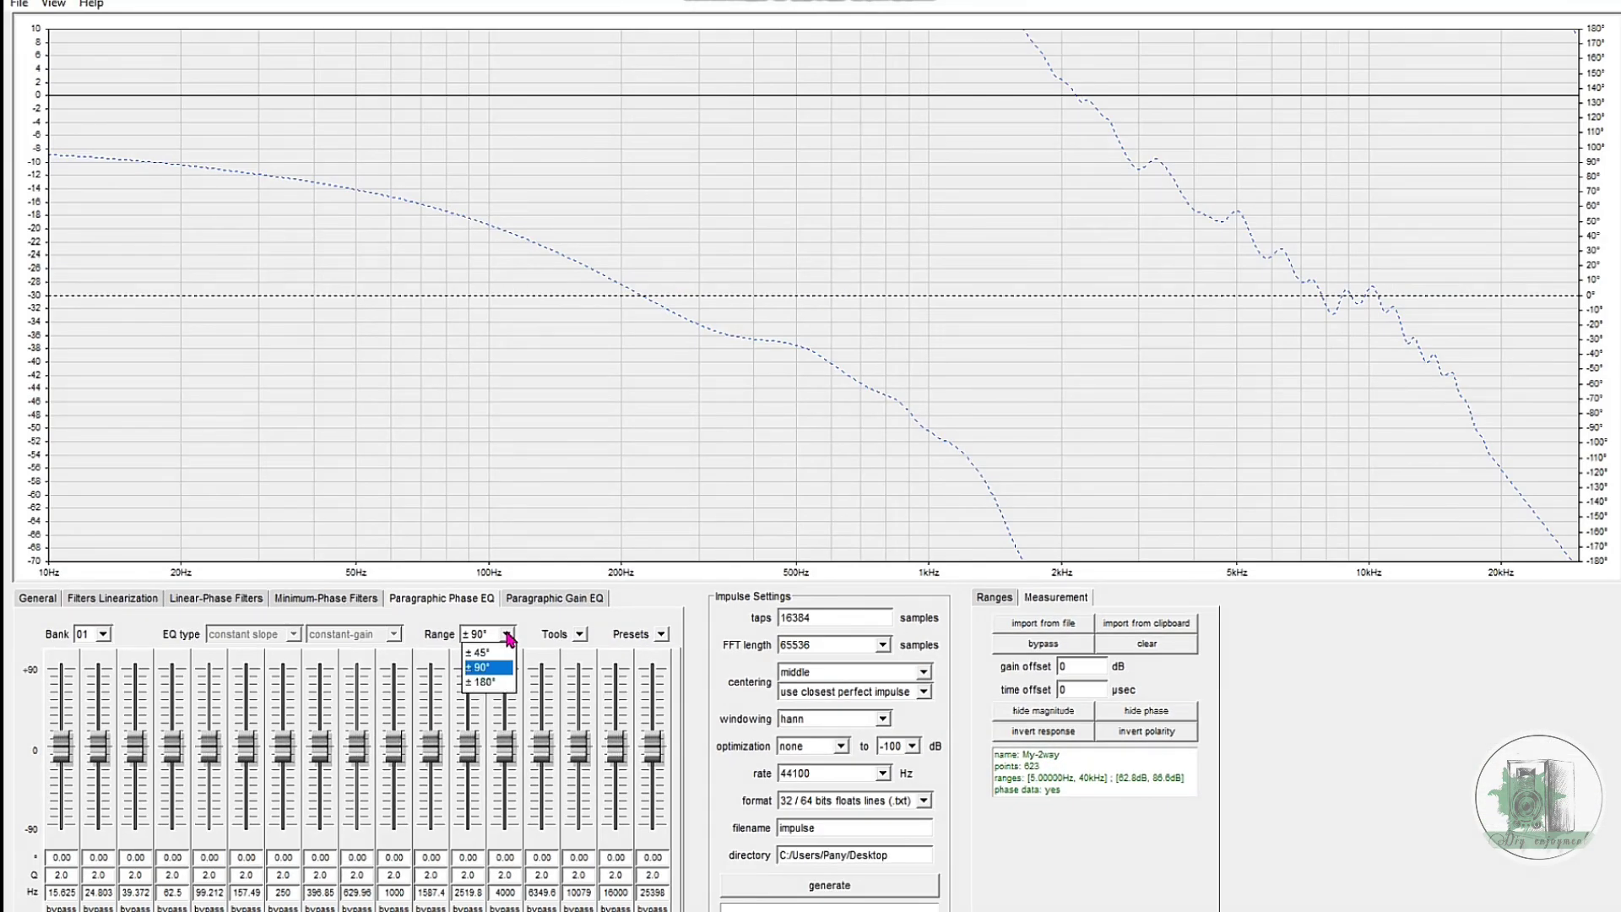
left_click(492, 686)
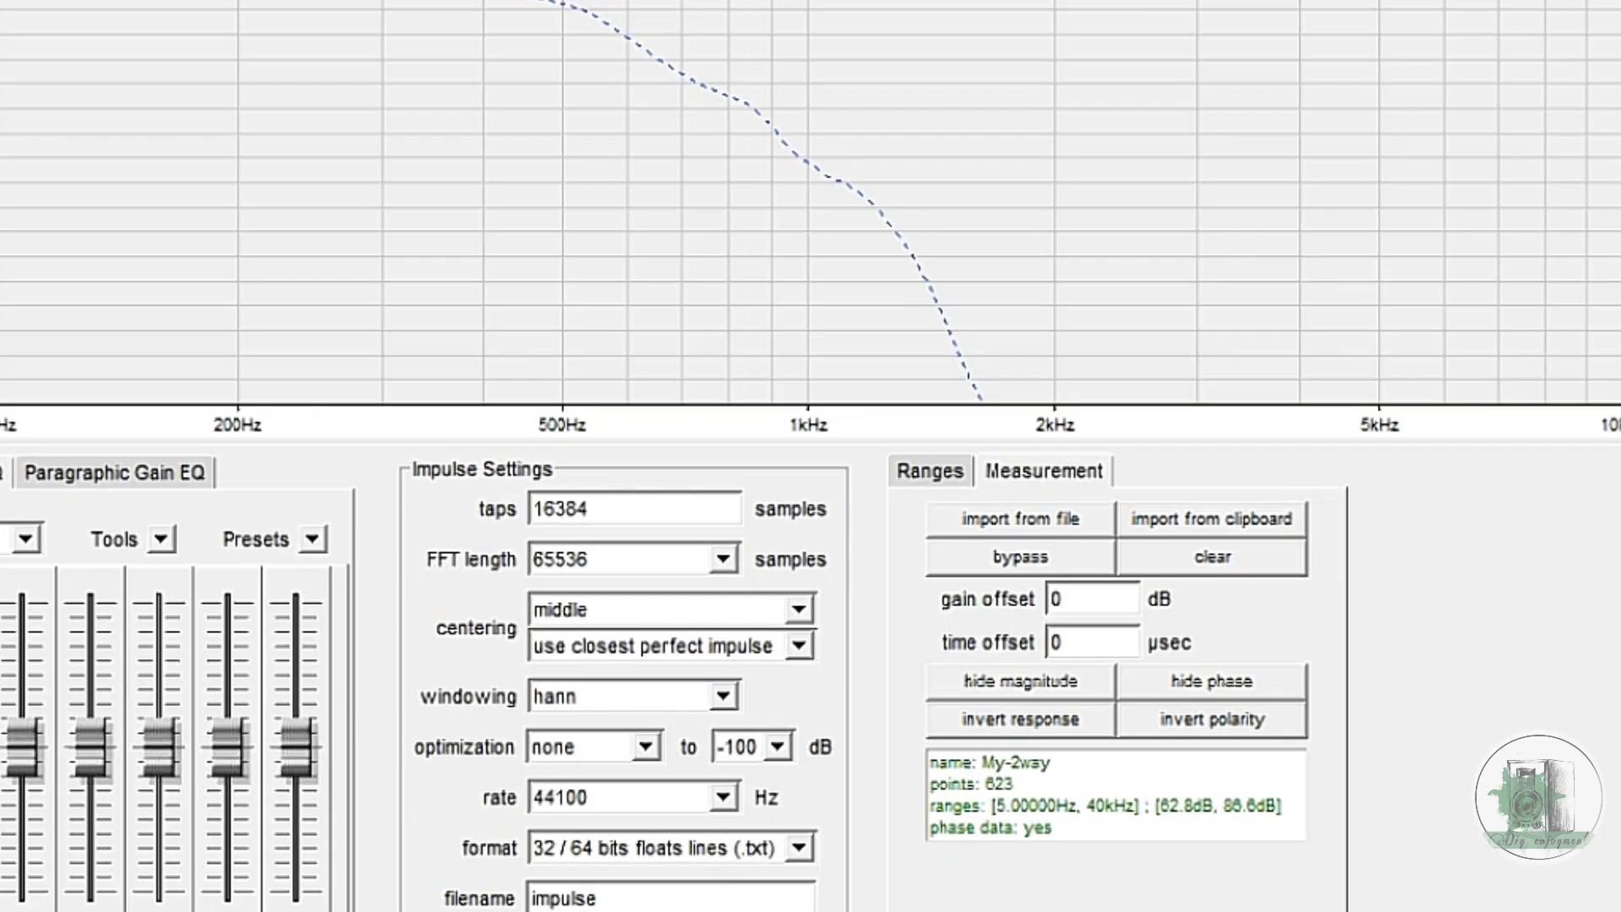
left_click(928, 482)
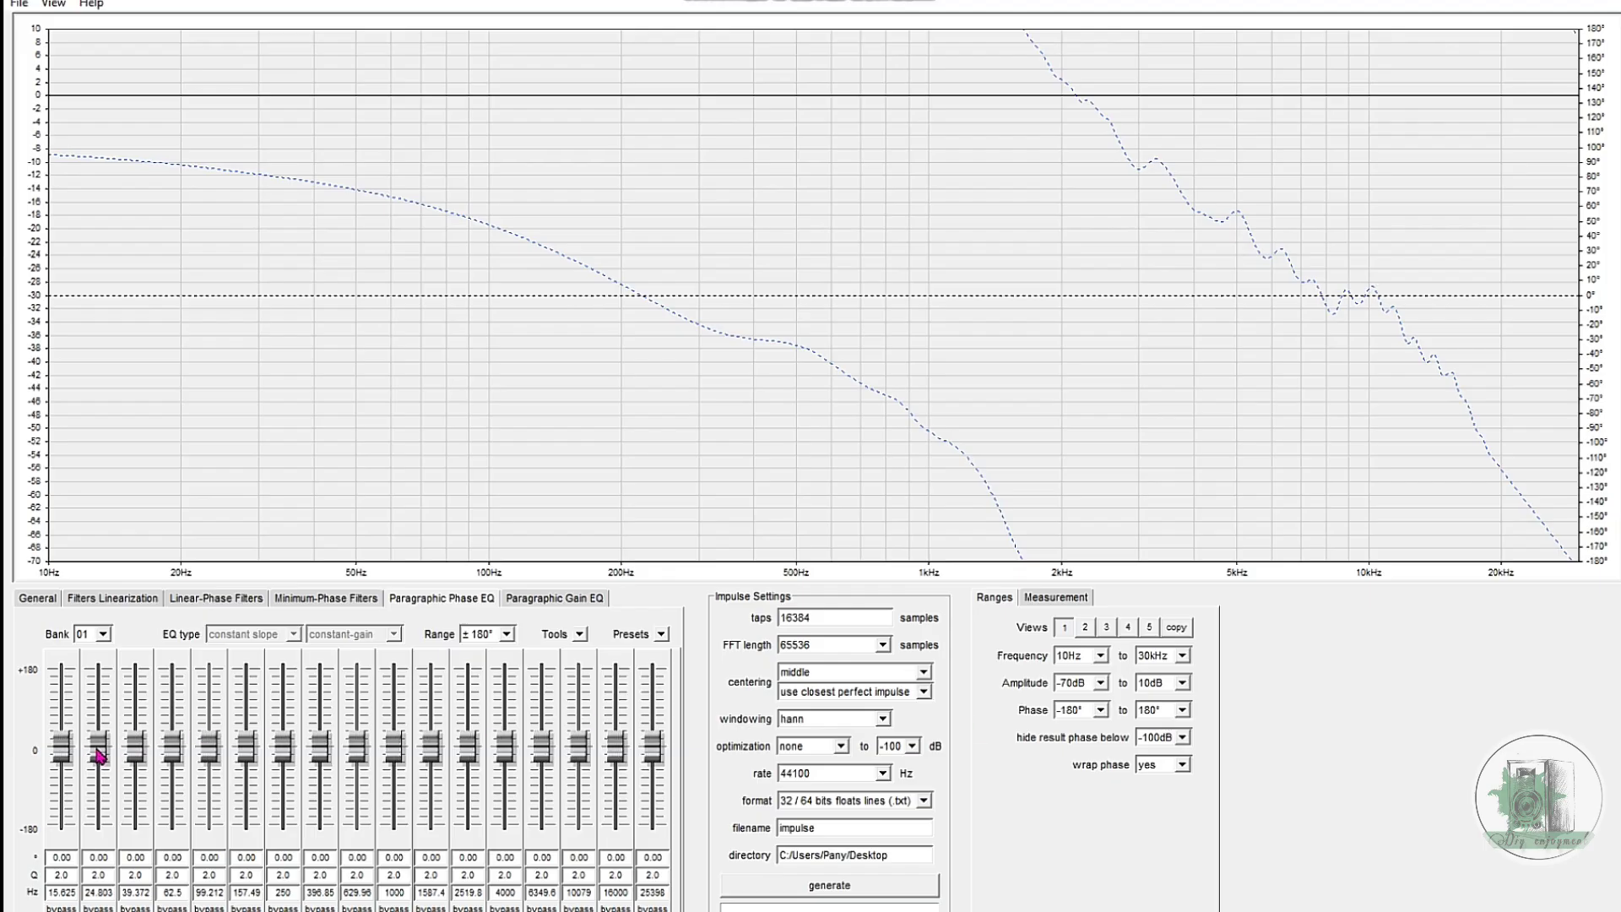
Flatten the phase curve with bank 01's phase EQ bands, from -51.75° at 15.625 Hz up to +180° from 6349.6 Hz upward
mouse_move(59, 745)
left_mouse_down()
mouse_move(105, 769)
mouse_move(141, 743)
mouse_move(141, 770)
mouse_move(179, 748)
mouse_move(136, 775)
mouse_move(318, 762)
mouse_move(327, 744)
mouse_move(365, 770)
mouse_move(411, 717)
mouse_move(328, 744)
left_mouse_up()
mouse_move(430, 746)
left_mouse_down()
mouse_move(431, 694)
mouse_move(394, 727)
mouse_move(466, 668)
left_mouse_up()
mouse_move(504, 747)
left_mouse_down()
mouse_move(501, 656)
mouse_move(545, 721)
mouse_move(538, 612)
left_mouse_up()
mouse_move(615, 748)
left_mouse_down()
mouse_move(623, 651)
mouse_move(642, 638)
mouse_move(580, 625)
mouse_move(473, 697)
left_mouse_up()
left_click_drag(430, 694, 431, 714)
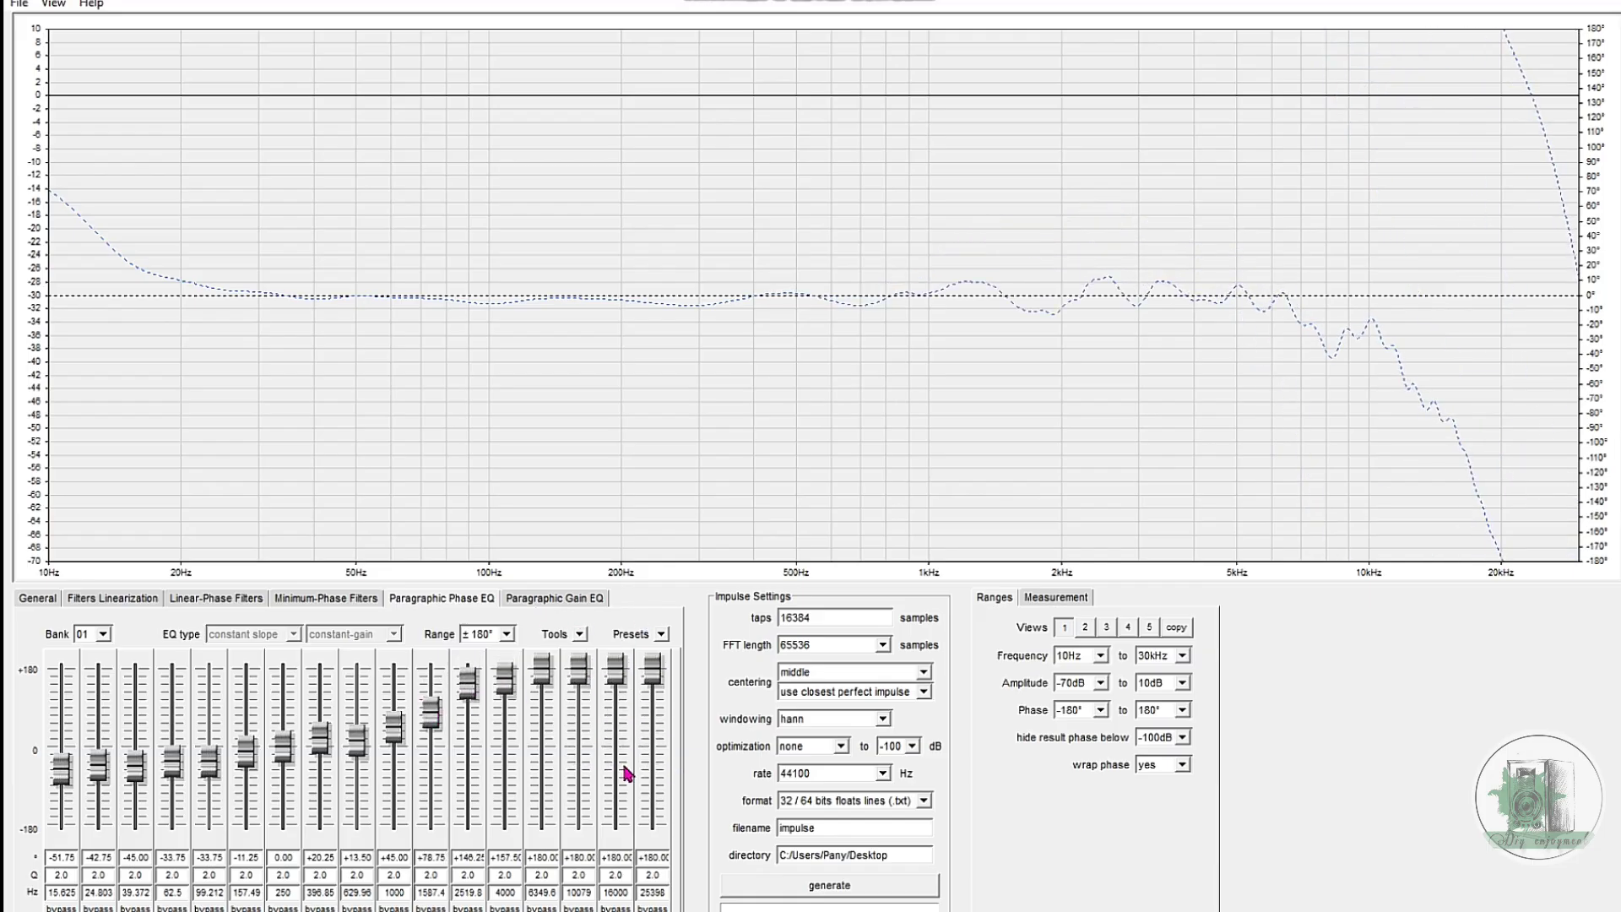
In phase EQ bank 02 with a ±180° range, set 6349.6 Hz to +4.50°, 10079 Hz to -4.50°, 16000 Hz to +54° and 25398 Hz to +180°
left_click(103, 634)
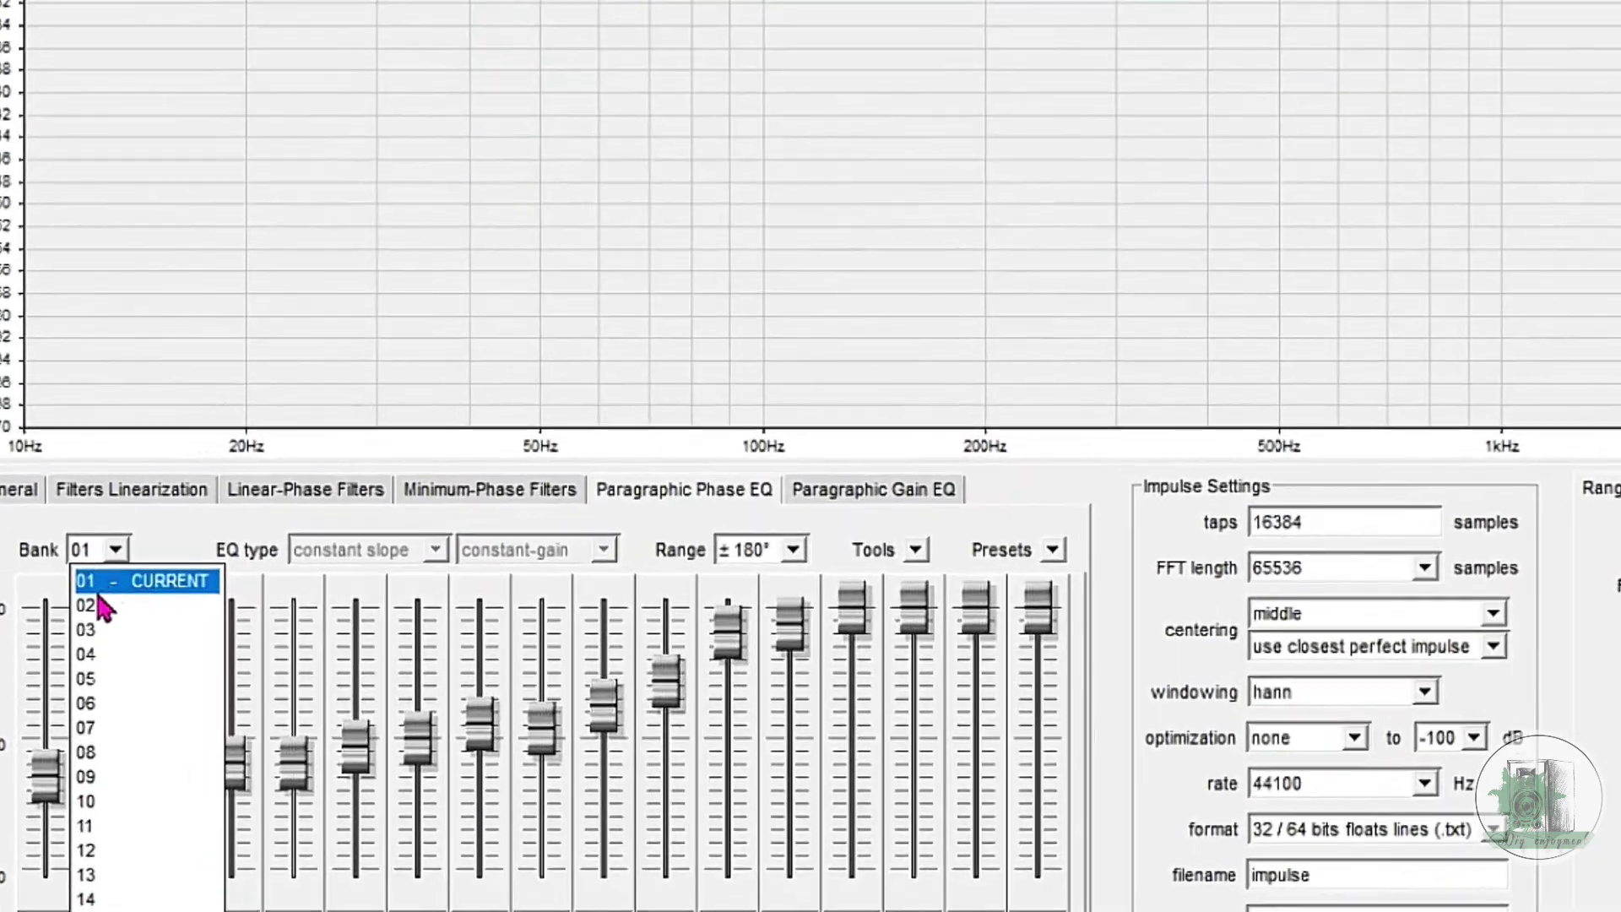
left_click(100, 606)
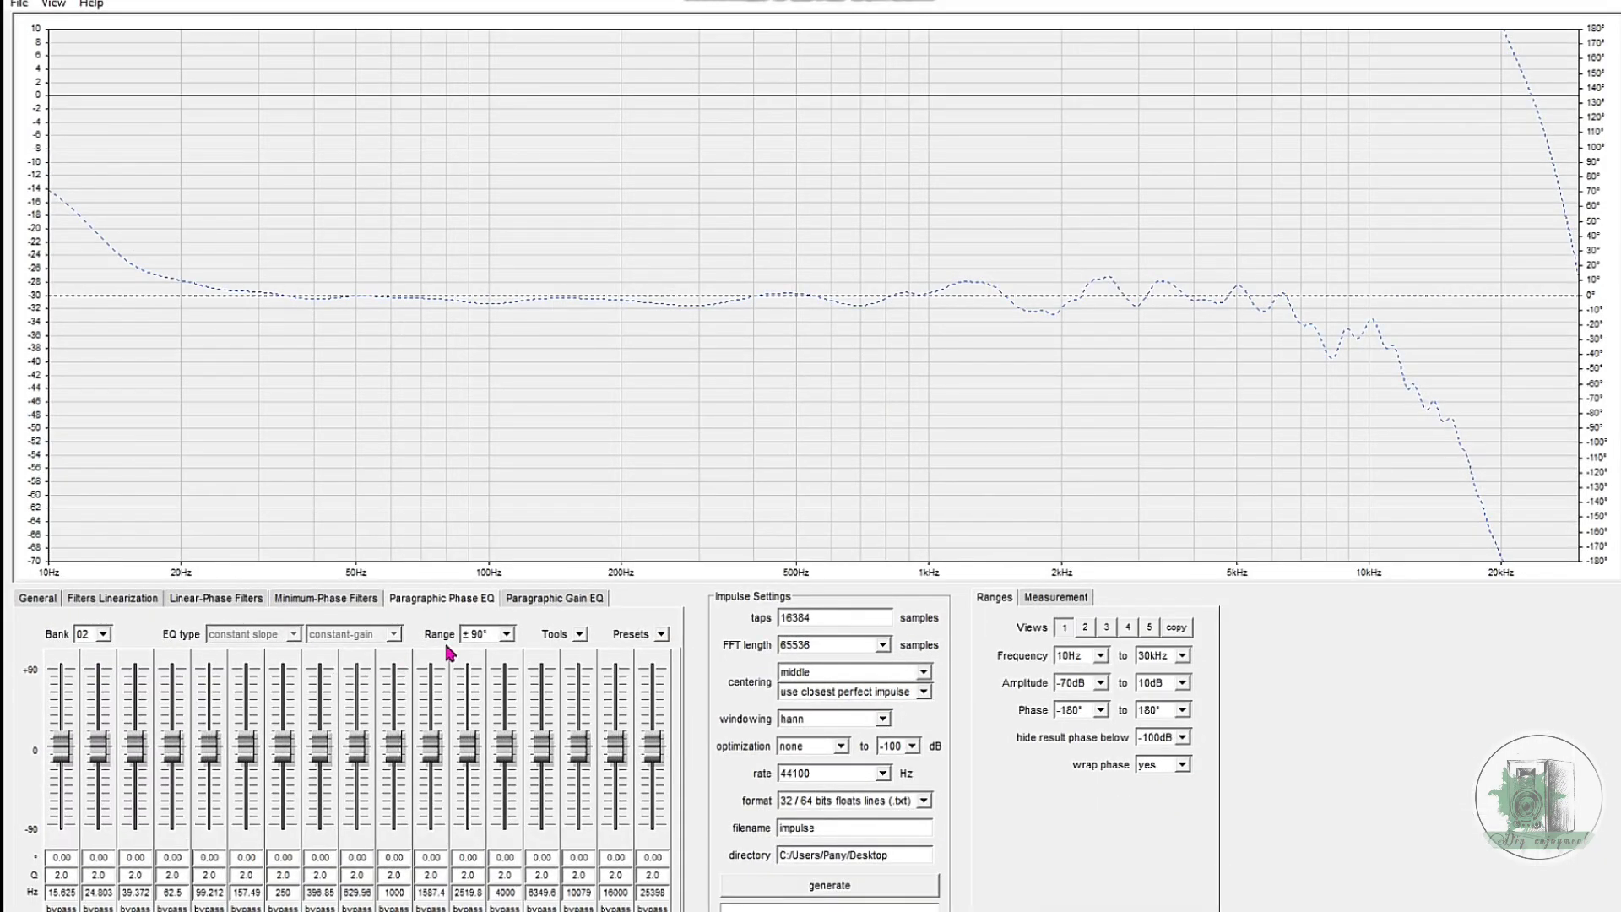
left_click(792, 553)
left_click(481, 681)
mouse_move(539, 749)
left_mouse_down()
mouse_move(623, 750)
mouse_move(620, 663)
mouse_move(654, 733)
mouse_move(651, 647)
left_mouse_up()
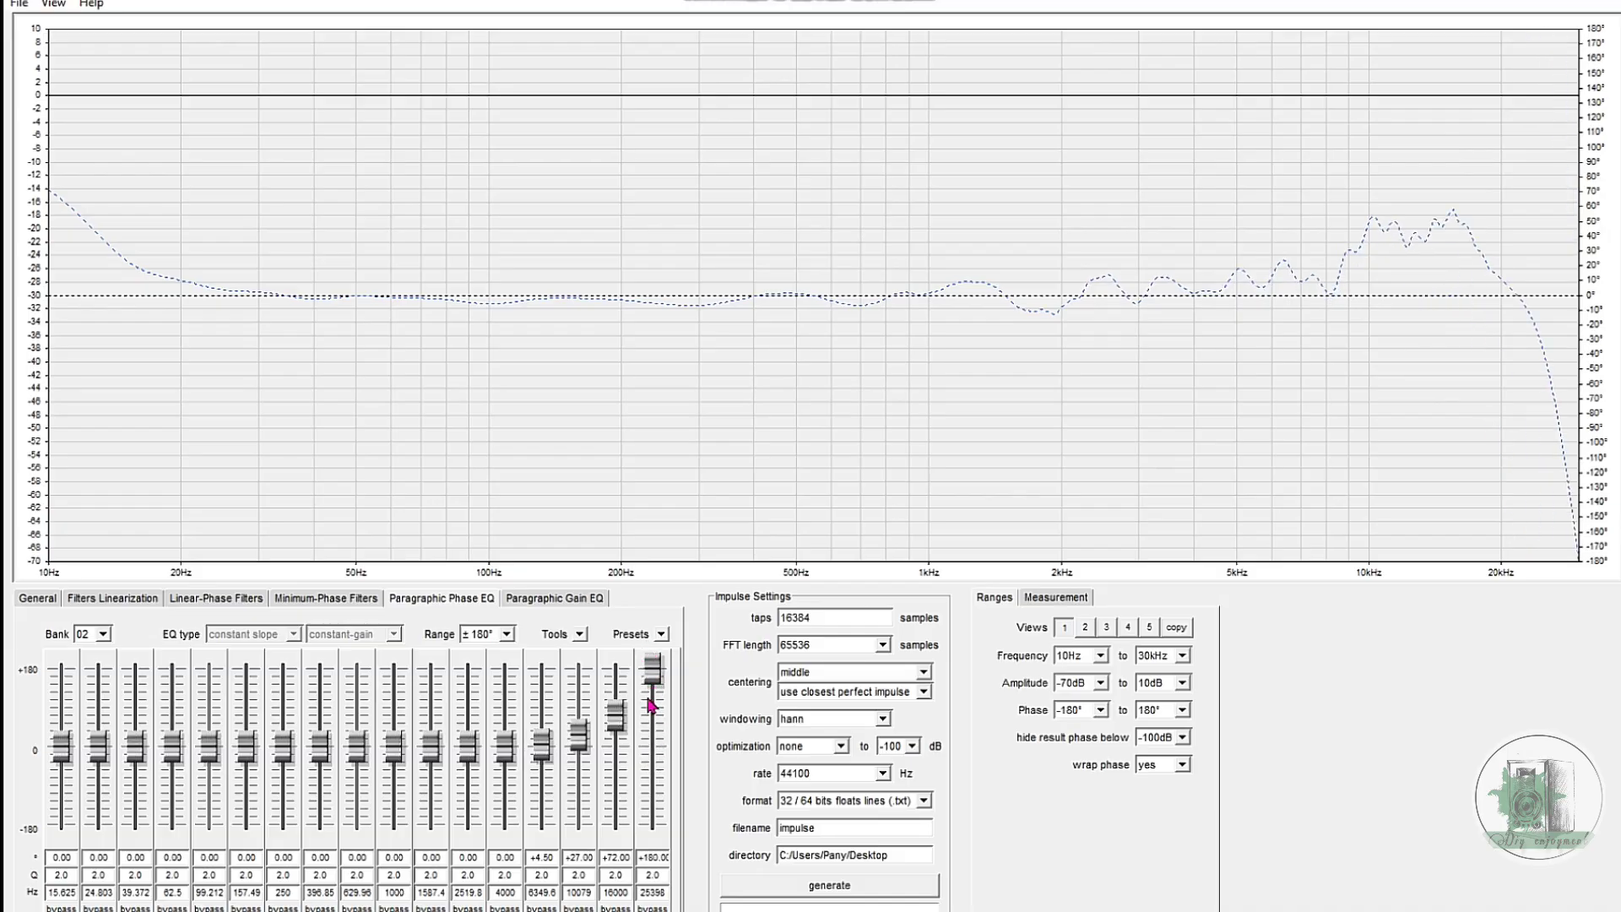
left_click_drag(618, 725, 586, 764)
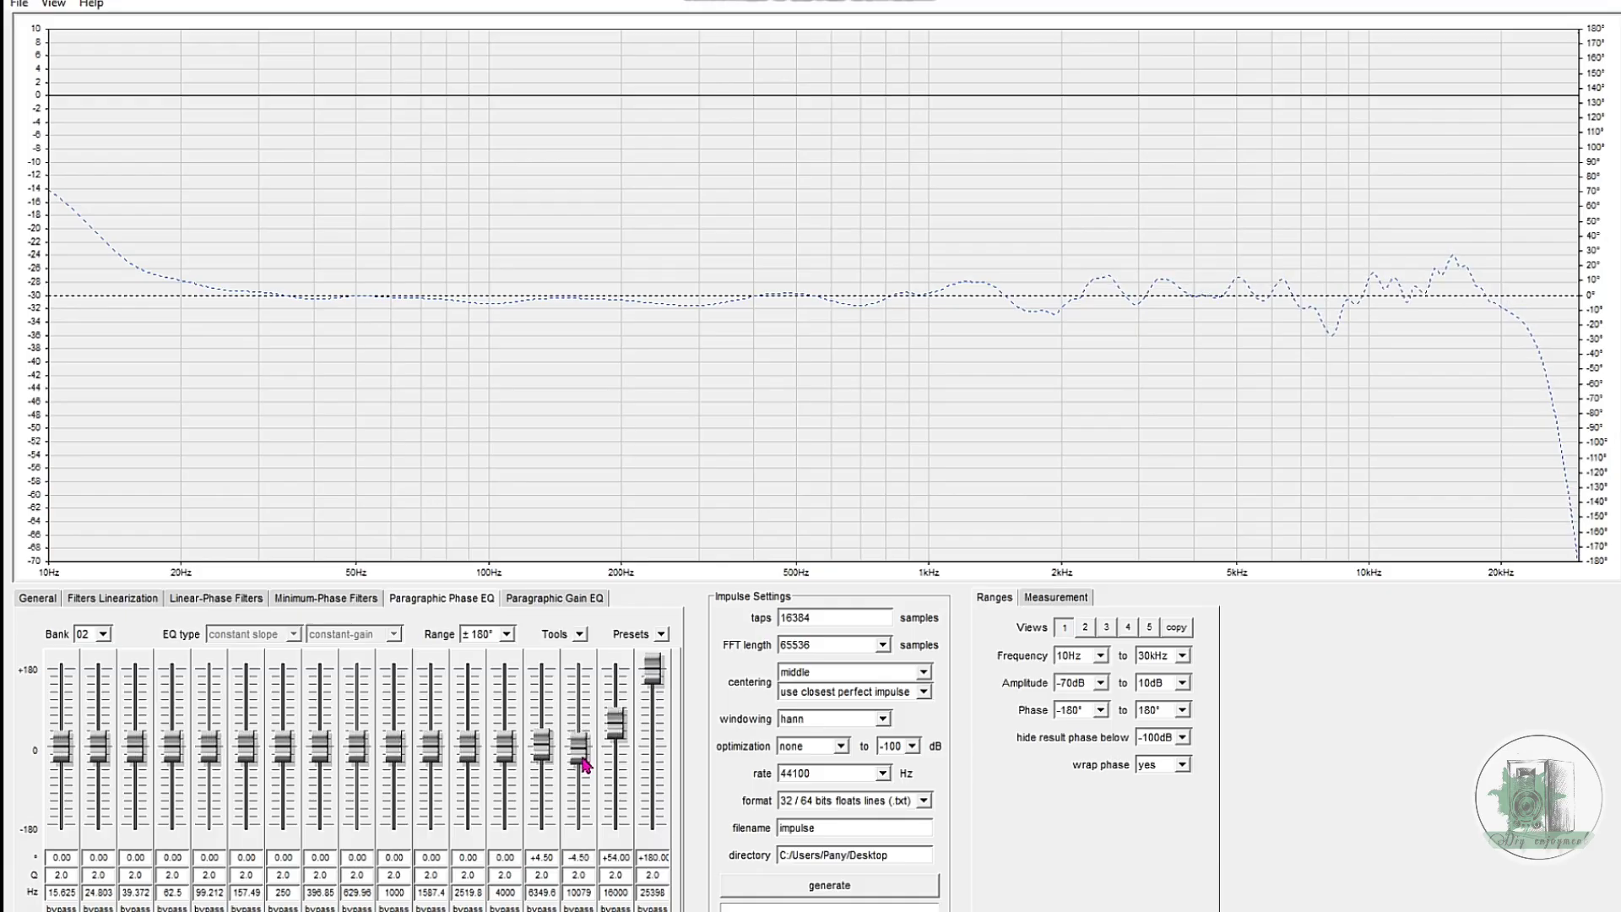
Limit the graph's phase range to -20° to 20° and set bank 02's 62.5 Hz band to +2.25°
left_click(1101, 709)
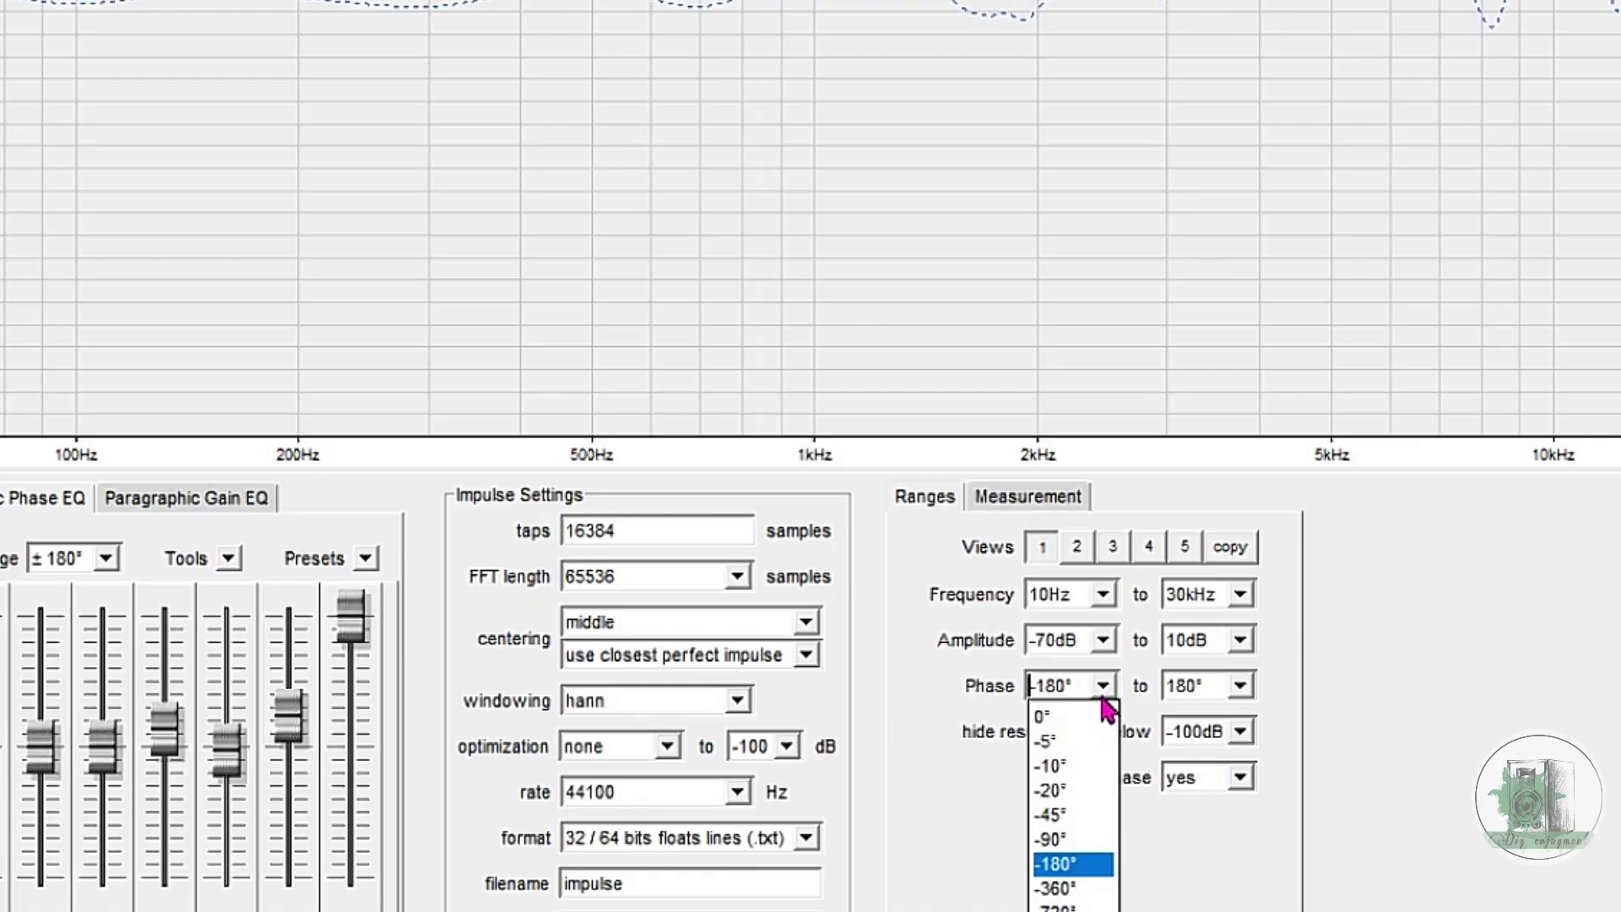
left_click(1073, 790)
left_click(1239, 686)
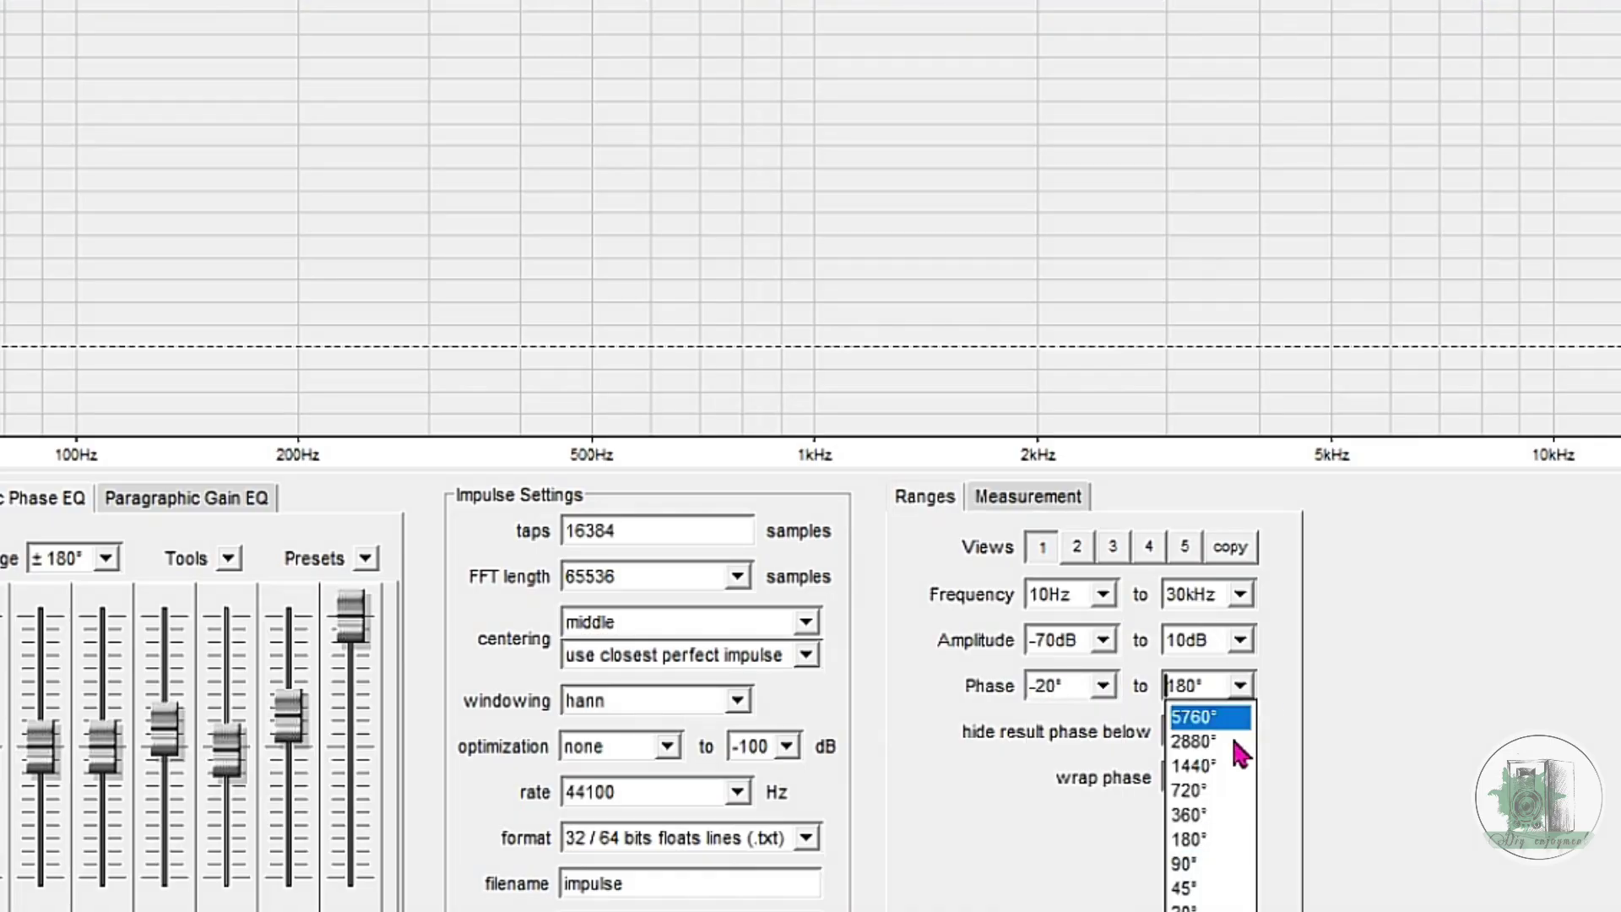
left_click(1216, 903)
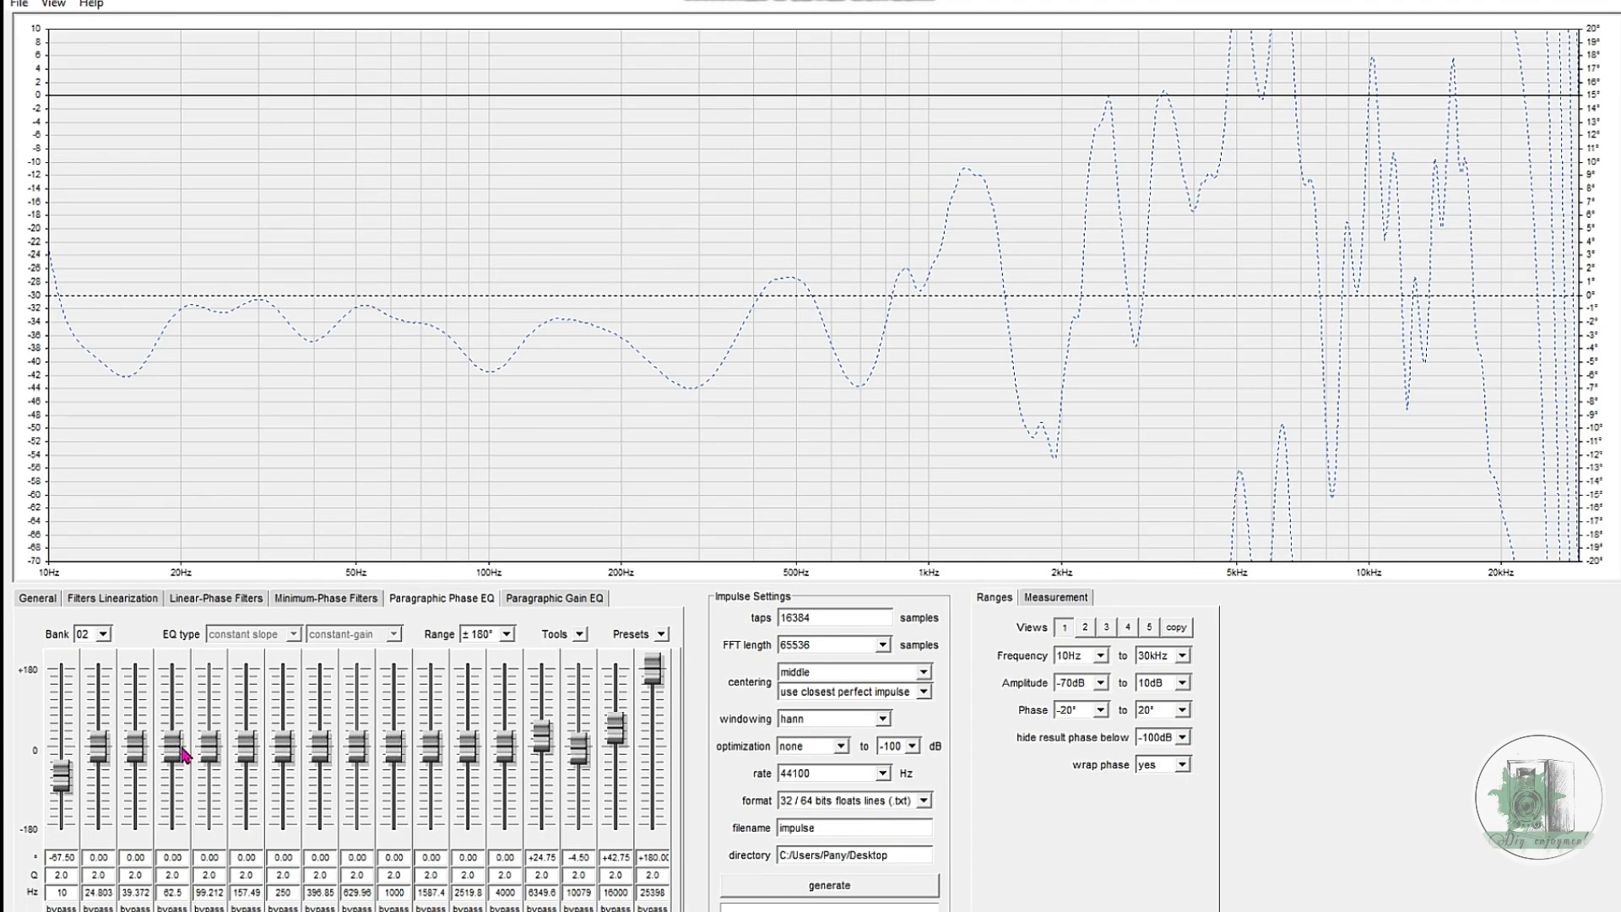
left_click_drag(174, 750, 191, 750)
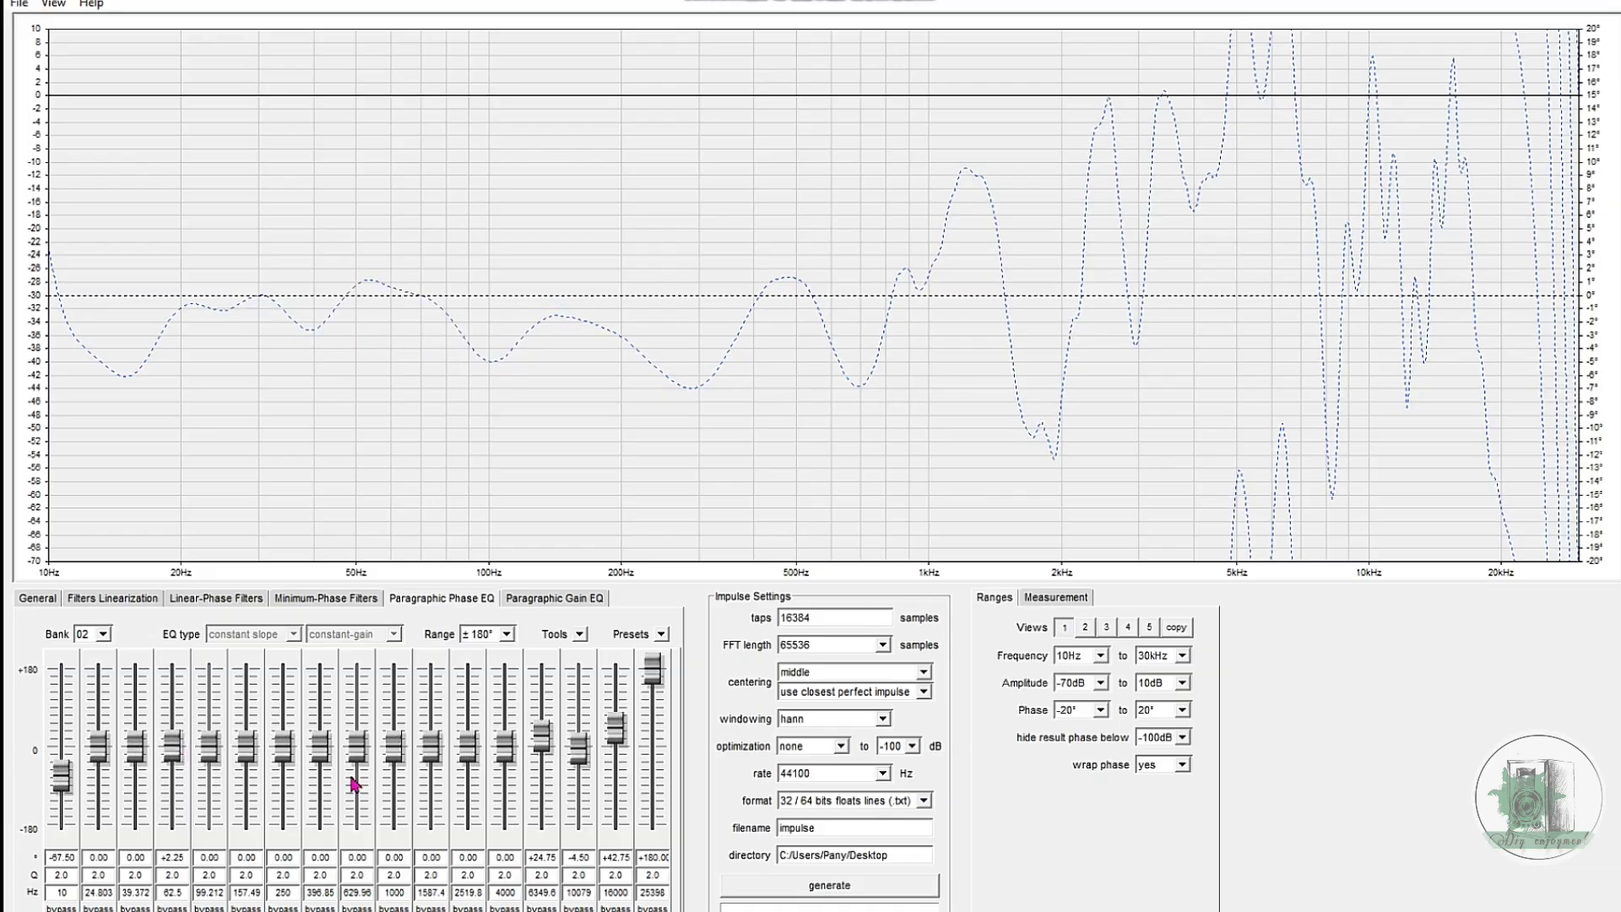
In phase EQ bank 03, set the 15.625 Hz band to +3.38° and the 99.212 Hz band to +4.50°
left_click(506, 634)
left_click(512, 647)
left_click(103, 634)
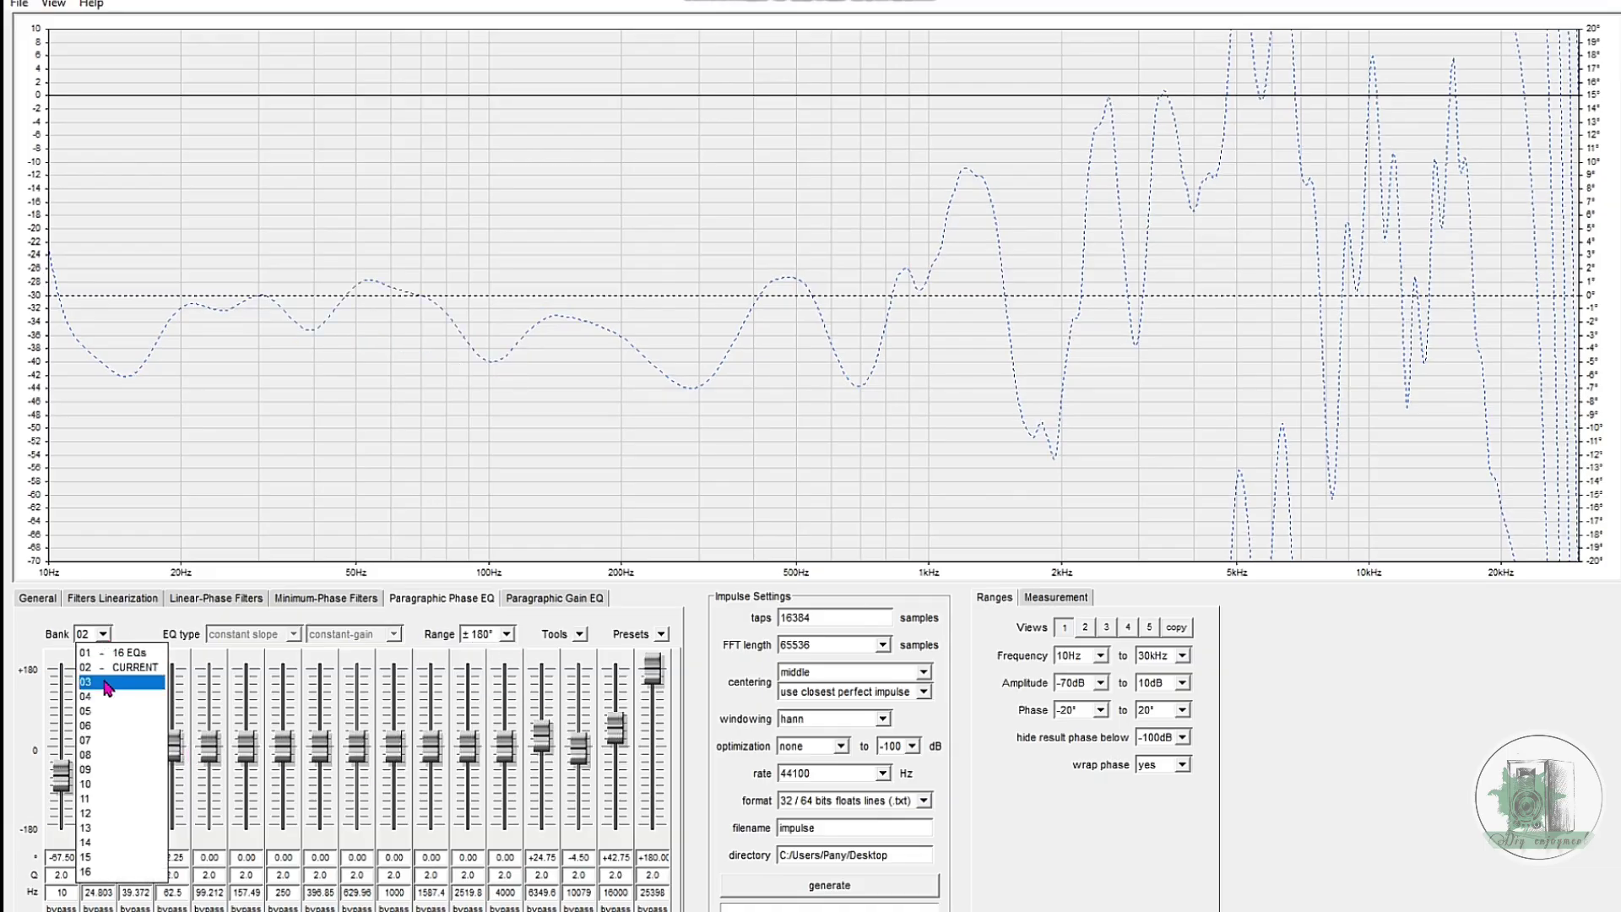
left_click(100, 682)
left_click_drag(66, 752, 67, 746)
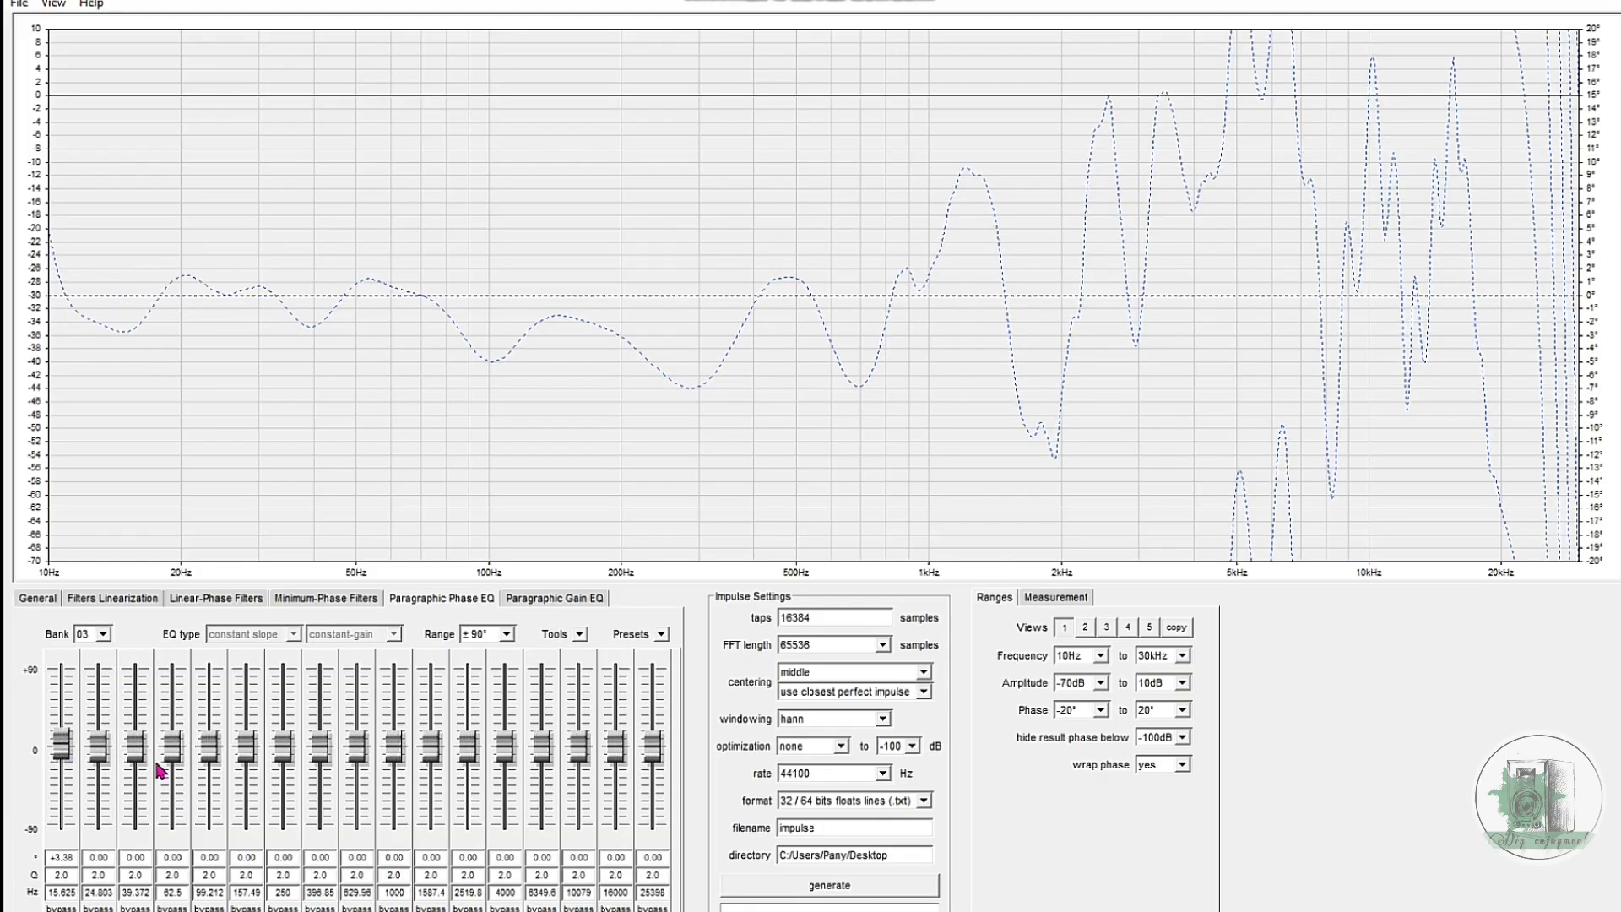
left_click_drag(209, 748, 210, 742)
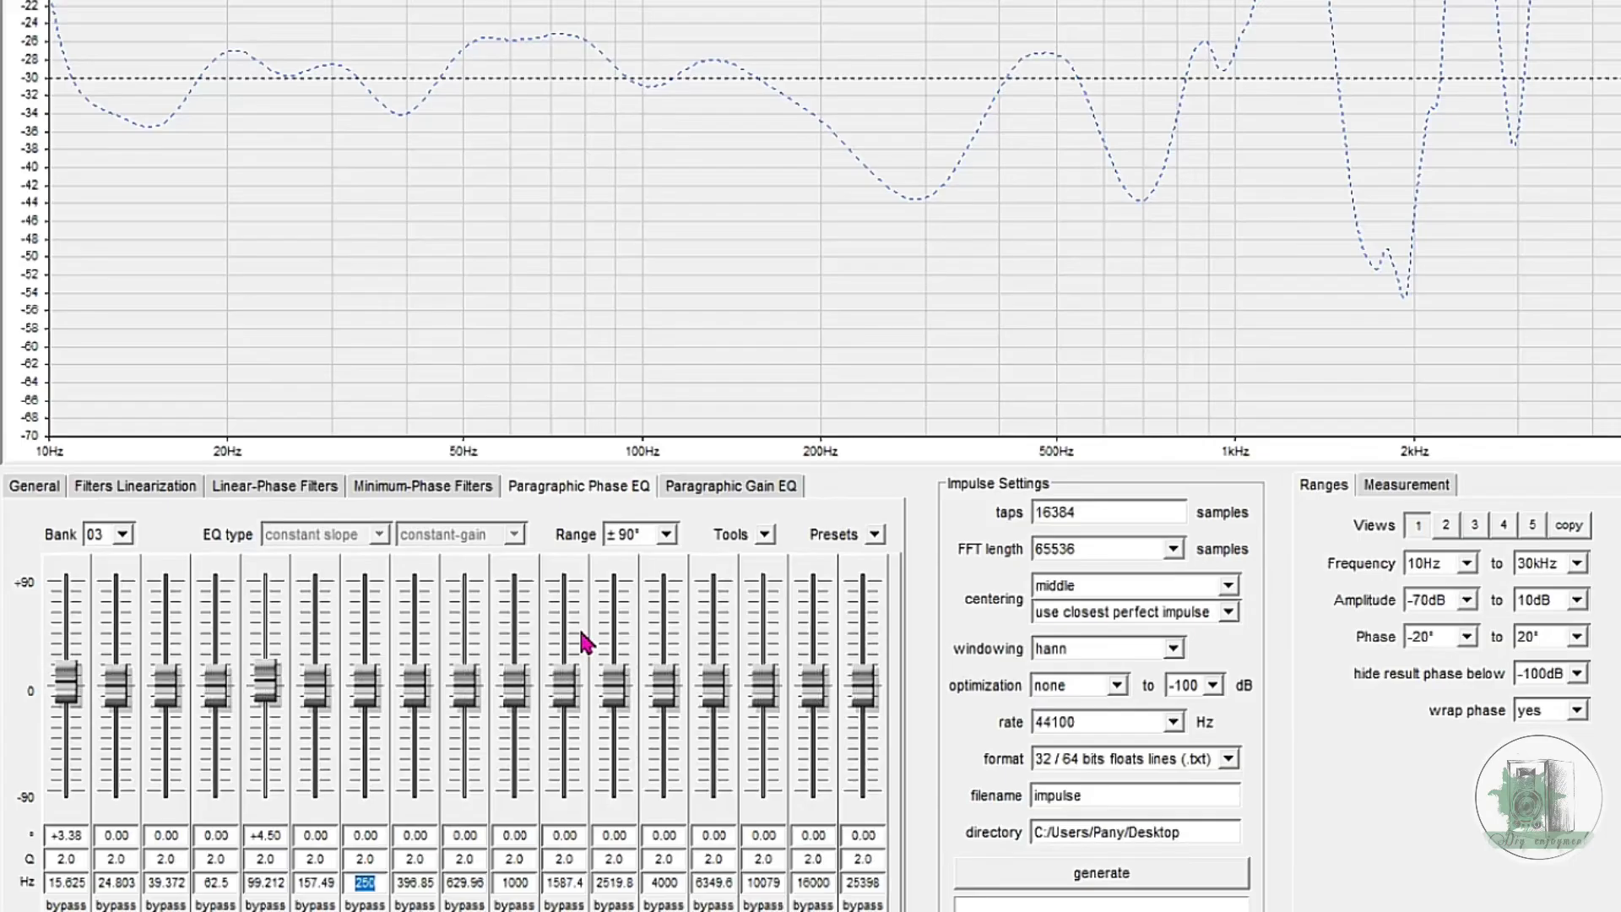
Retune bank 03's 250 Hz band to 300 Hz with a Q of 3 and a phase of +4.50°
type("300")
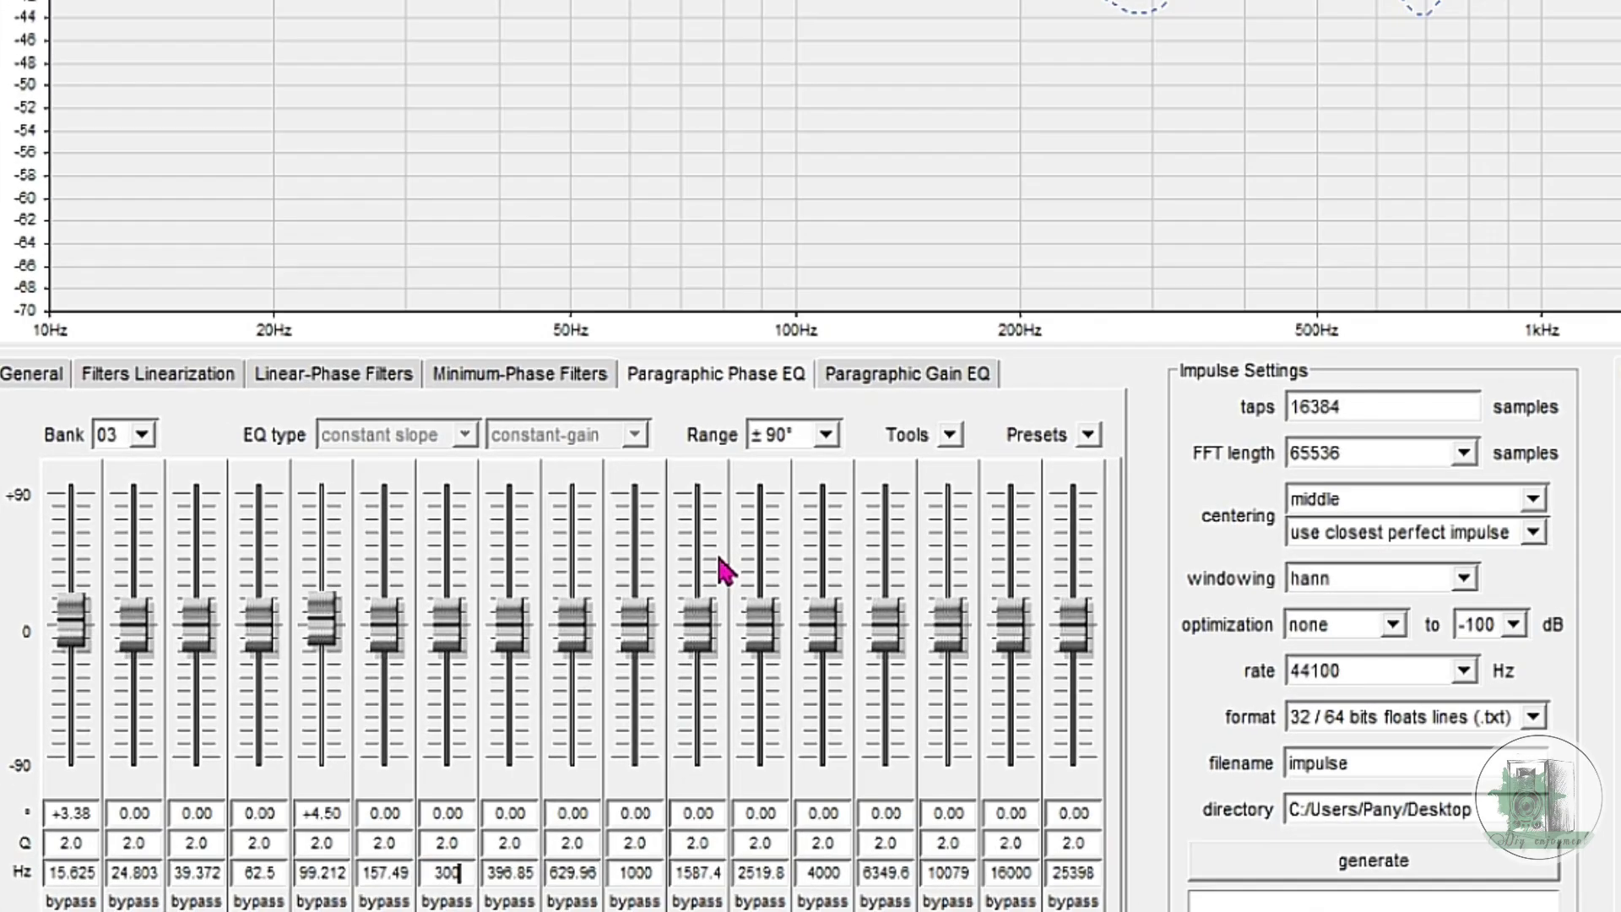
double_click(471, 842)
type("5")
left_click_drag(452, 644, 455, 634)
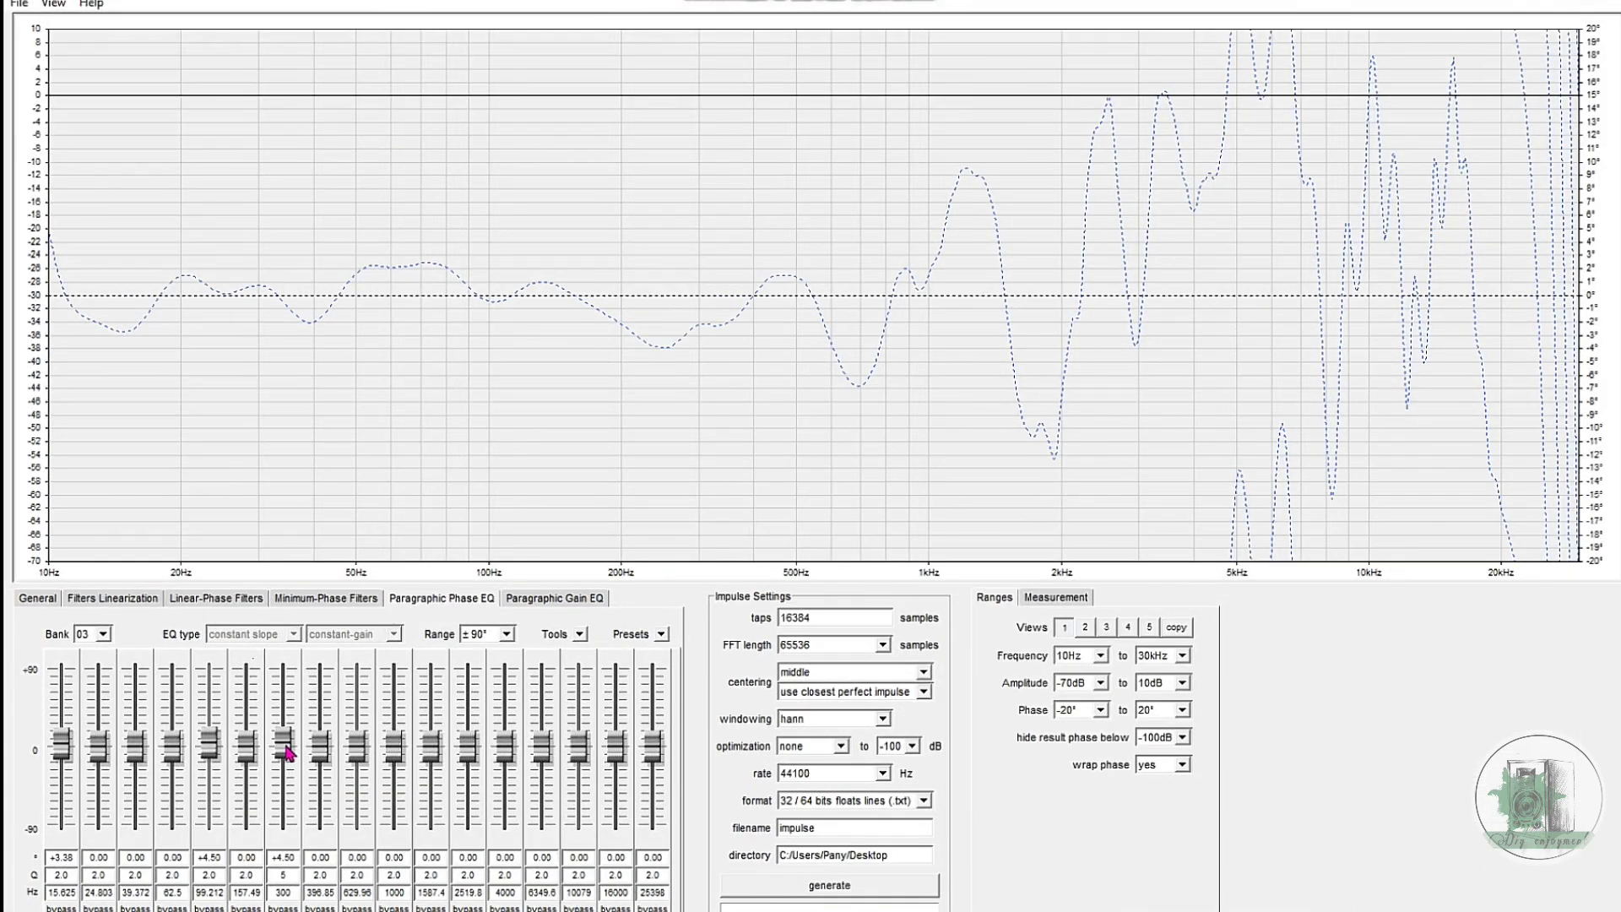
double_click(284, 874)
type("3")
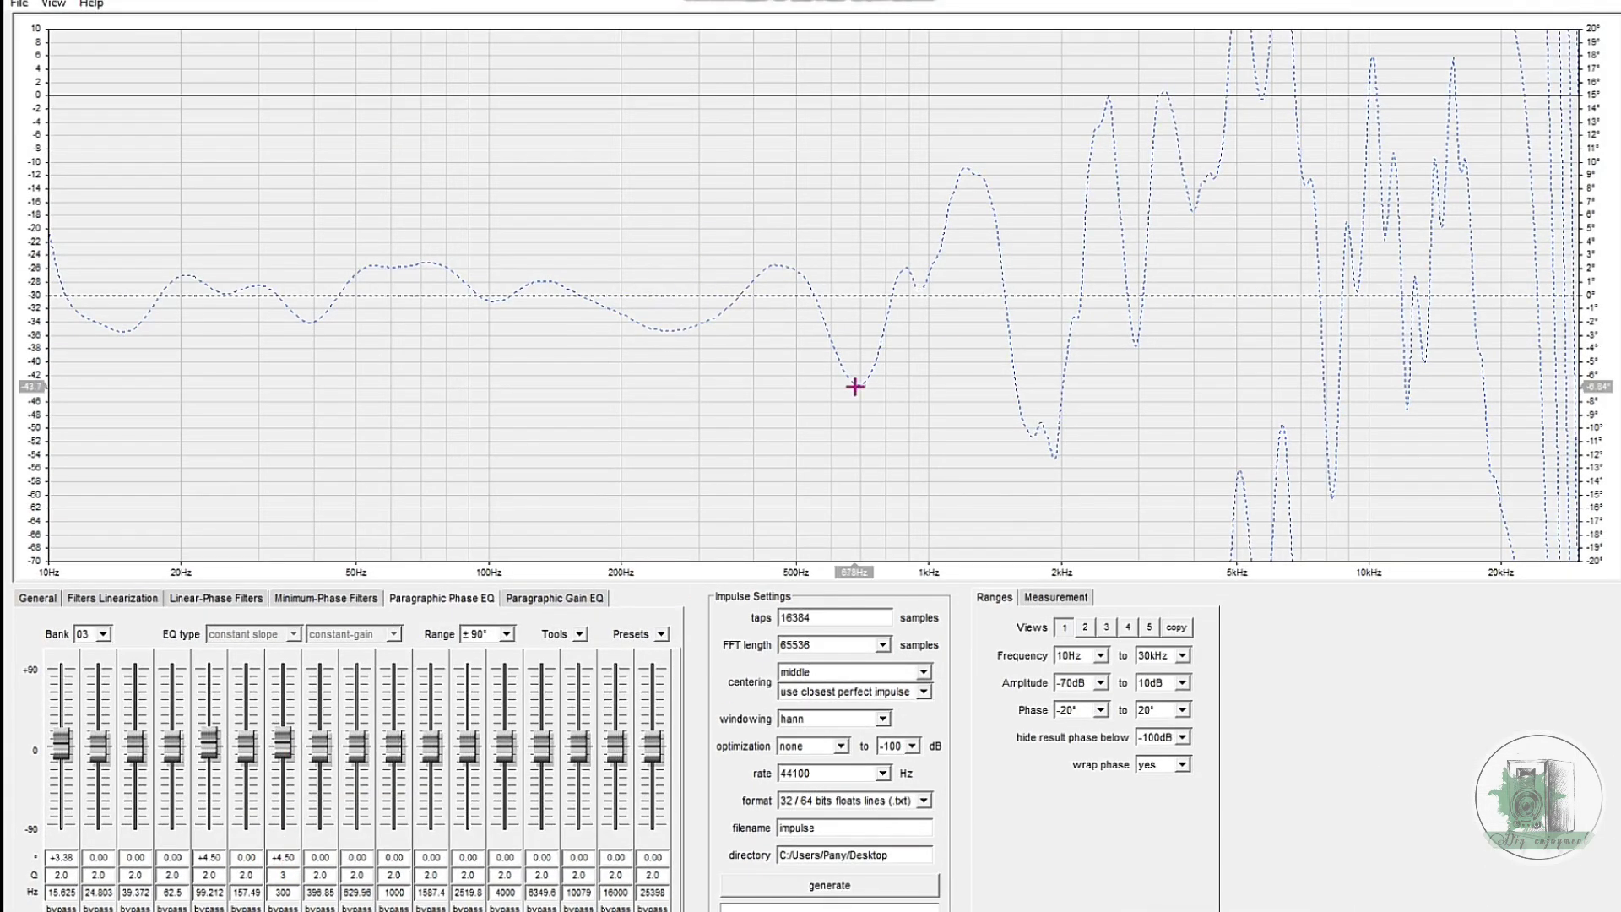
Retune bank 03's 629.96 Hz band to 678 Hz with a Q of 5 and adjust its phase to flatten the dip
double_click(357, 892)
type("678")
left_click_drag(357, 746, 438, 758)
double_click(357, 875)
type("5")
Retune bank 03's 1000 Hz band to 1217 Hz with a Q of 5 and its 1587.4 Hz band to 1780 Hz
double_click(393, 892)
type("1217")
double_click(394, 875)
type("5")
double_click(431, 893)
type("1780")
Set the graph's phase range to -180° to 180°
left_click(1101, 709)
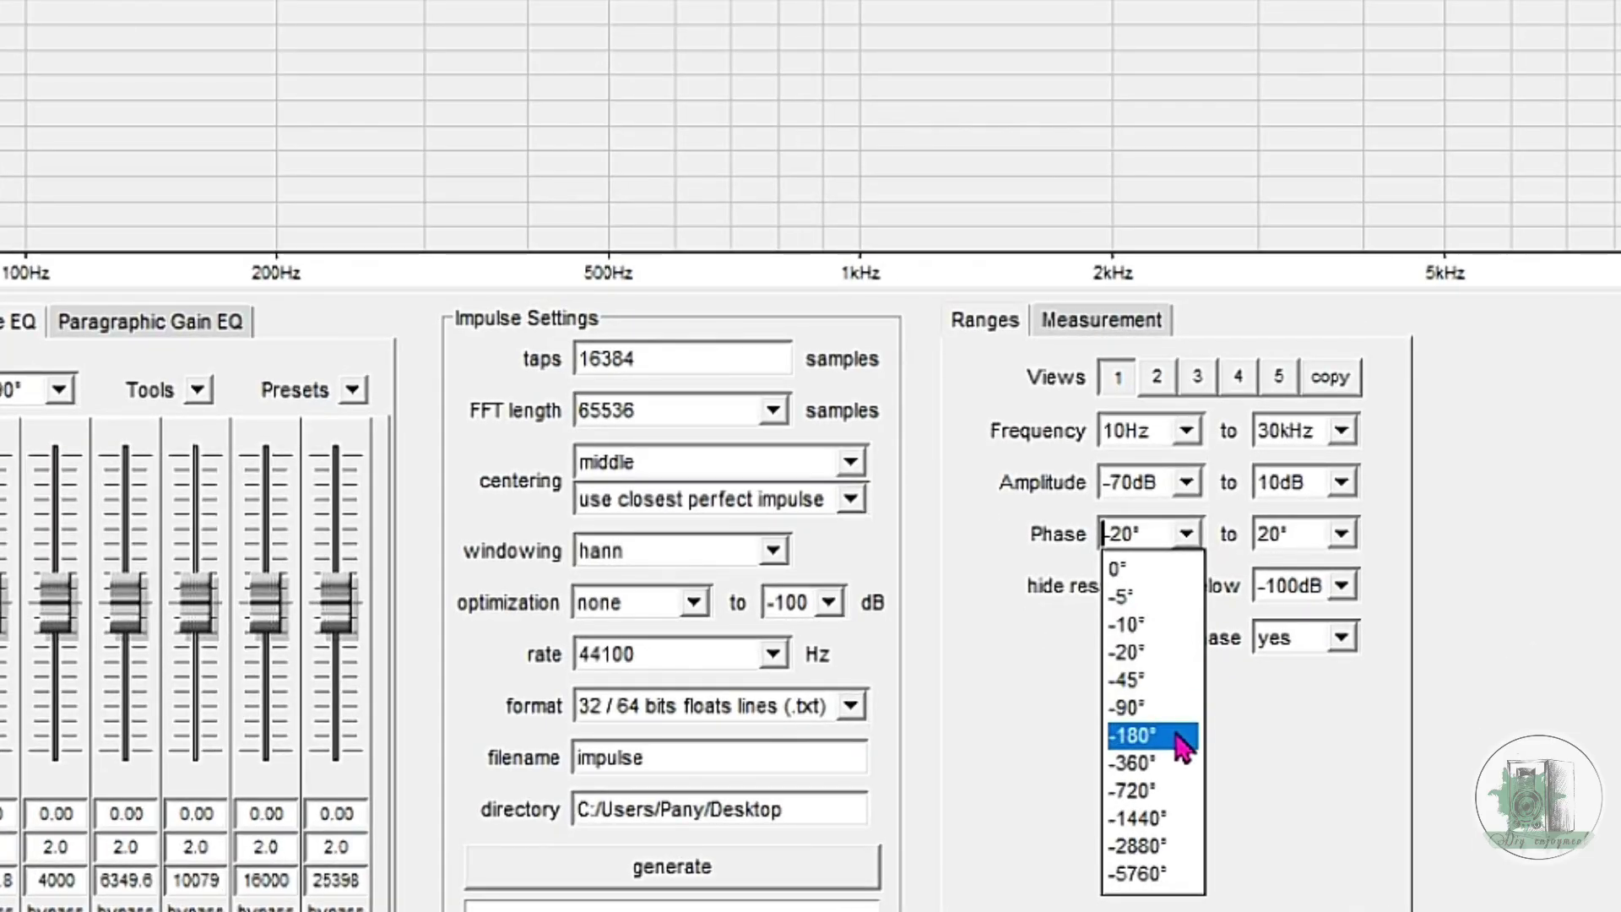
left_click(1182, 747)
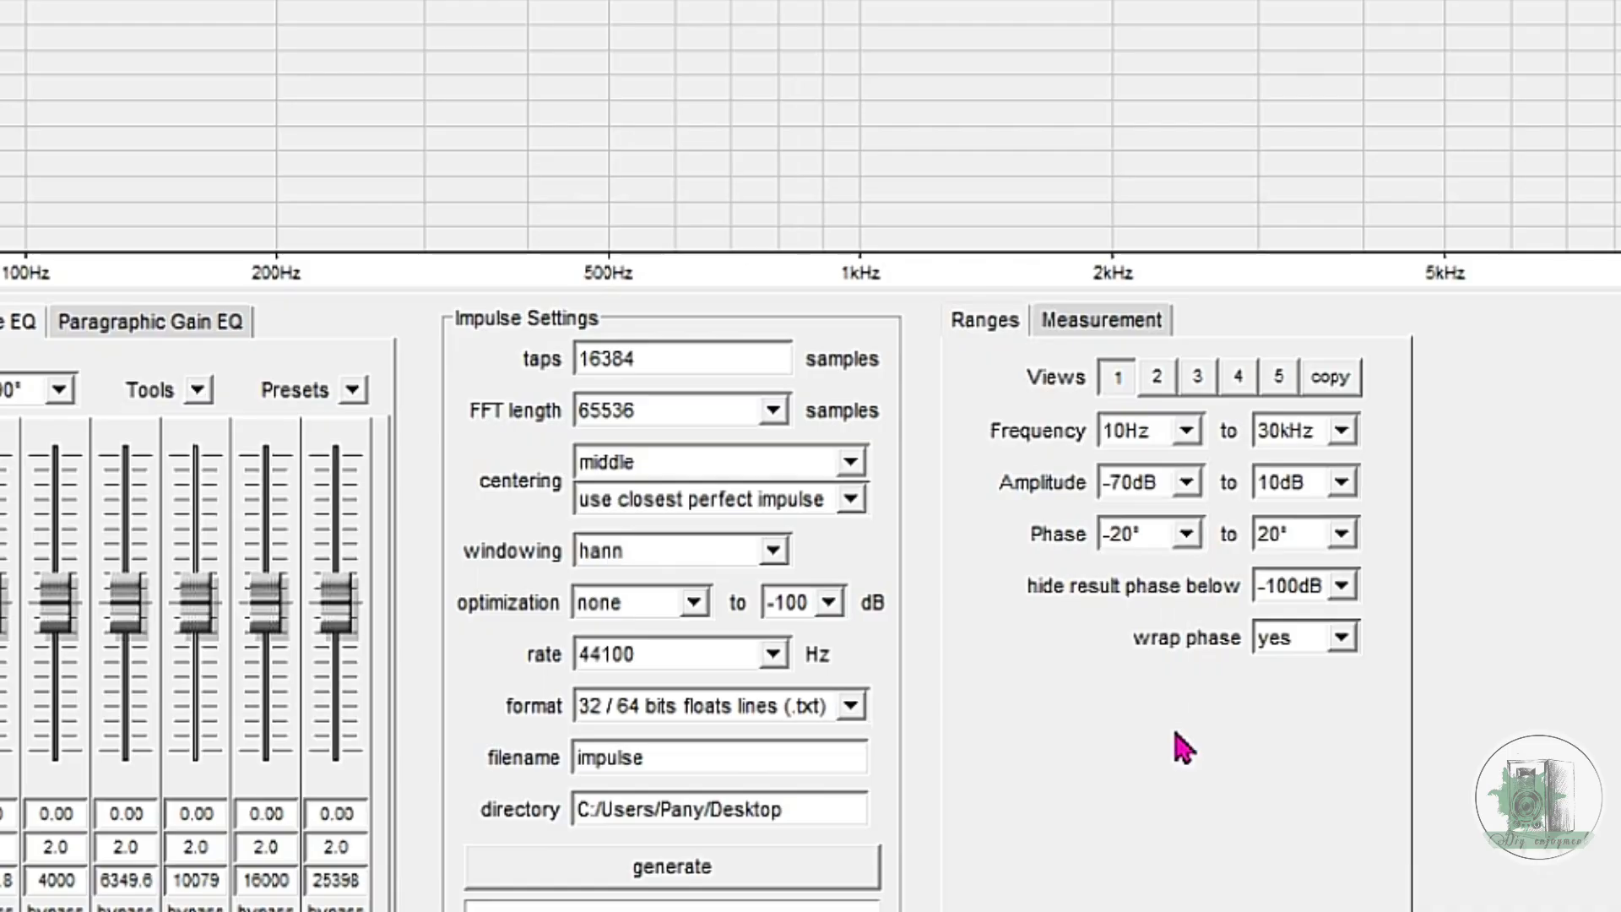
left_click(1343, 540)
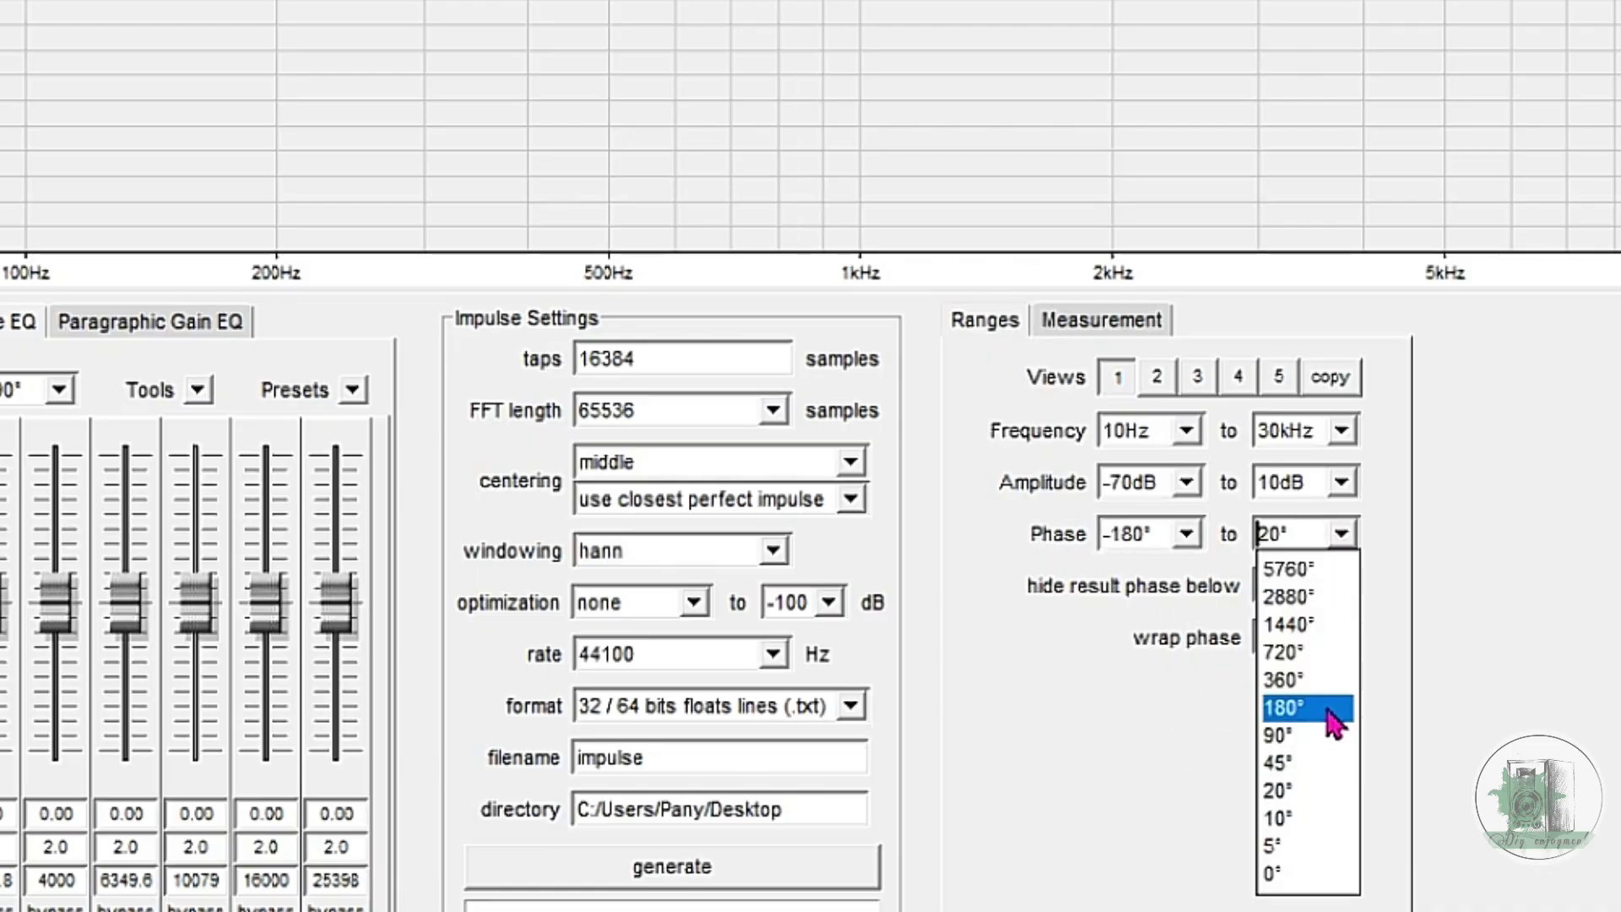
left_click(1332, 719)
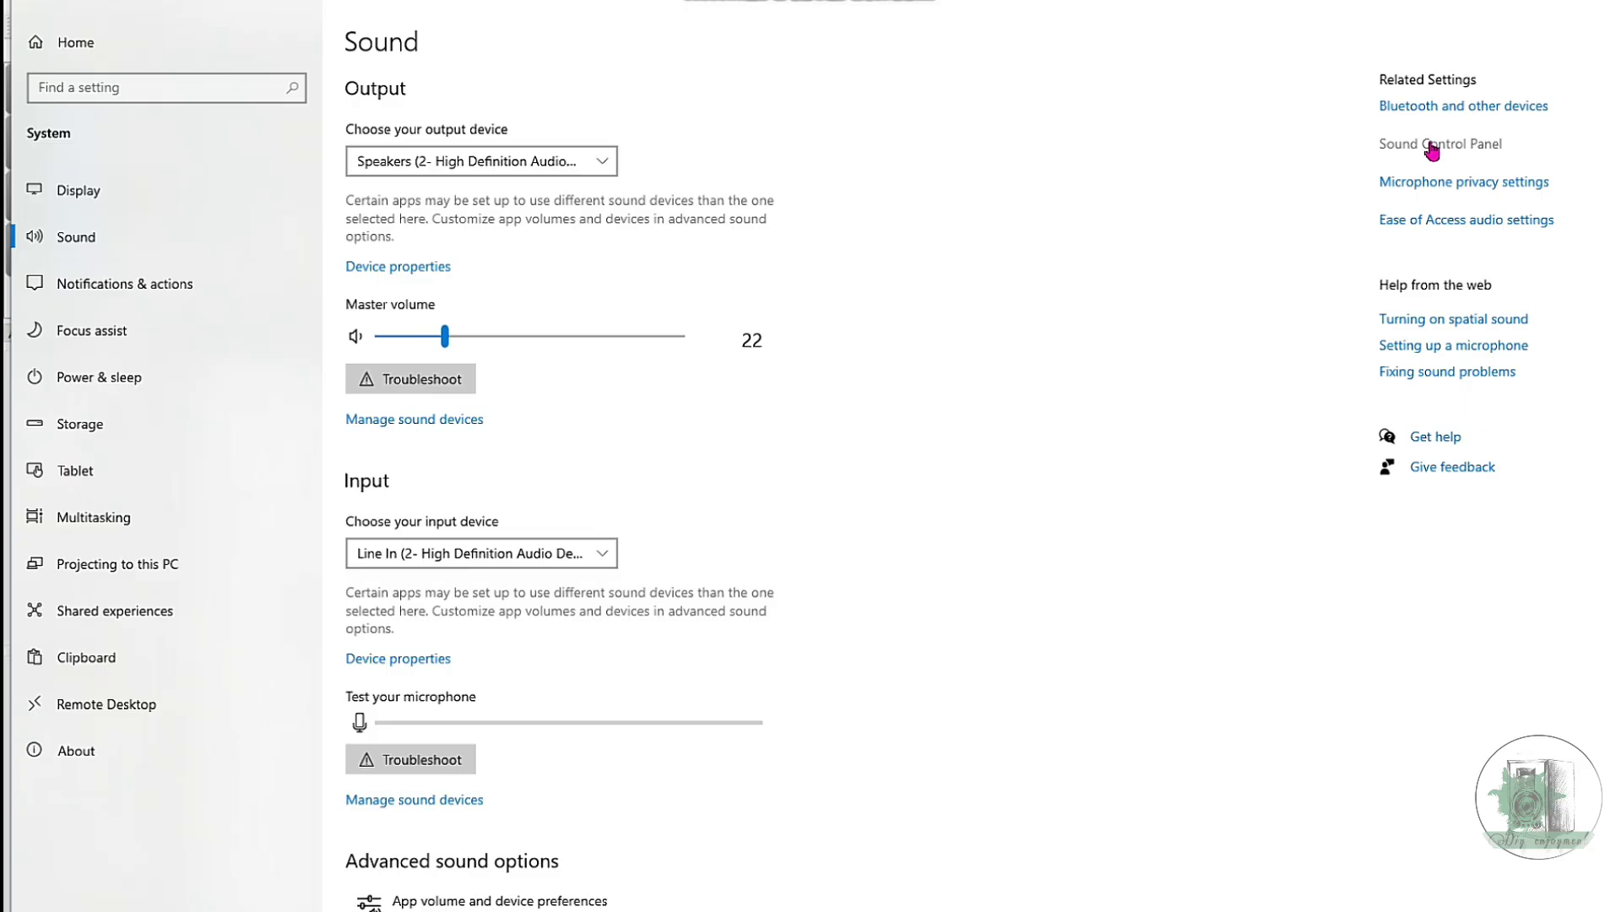
In the Windows Sound settings, check the advanced properties of the default Speakers playback device for its audio format
left_click(1433, 151)
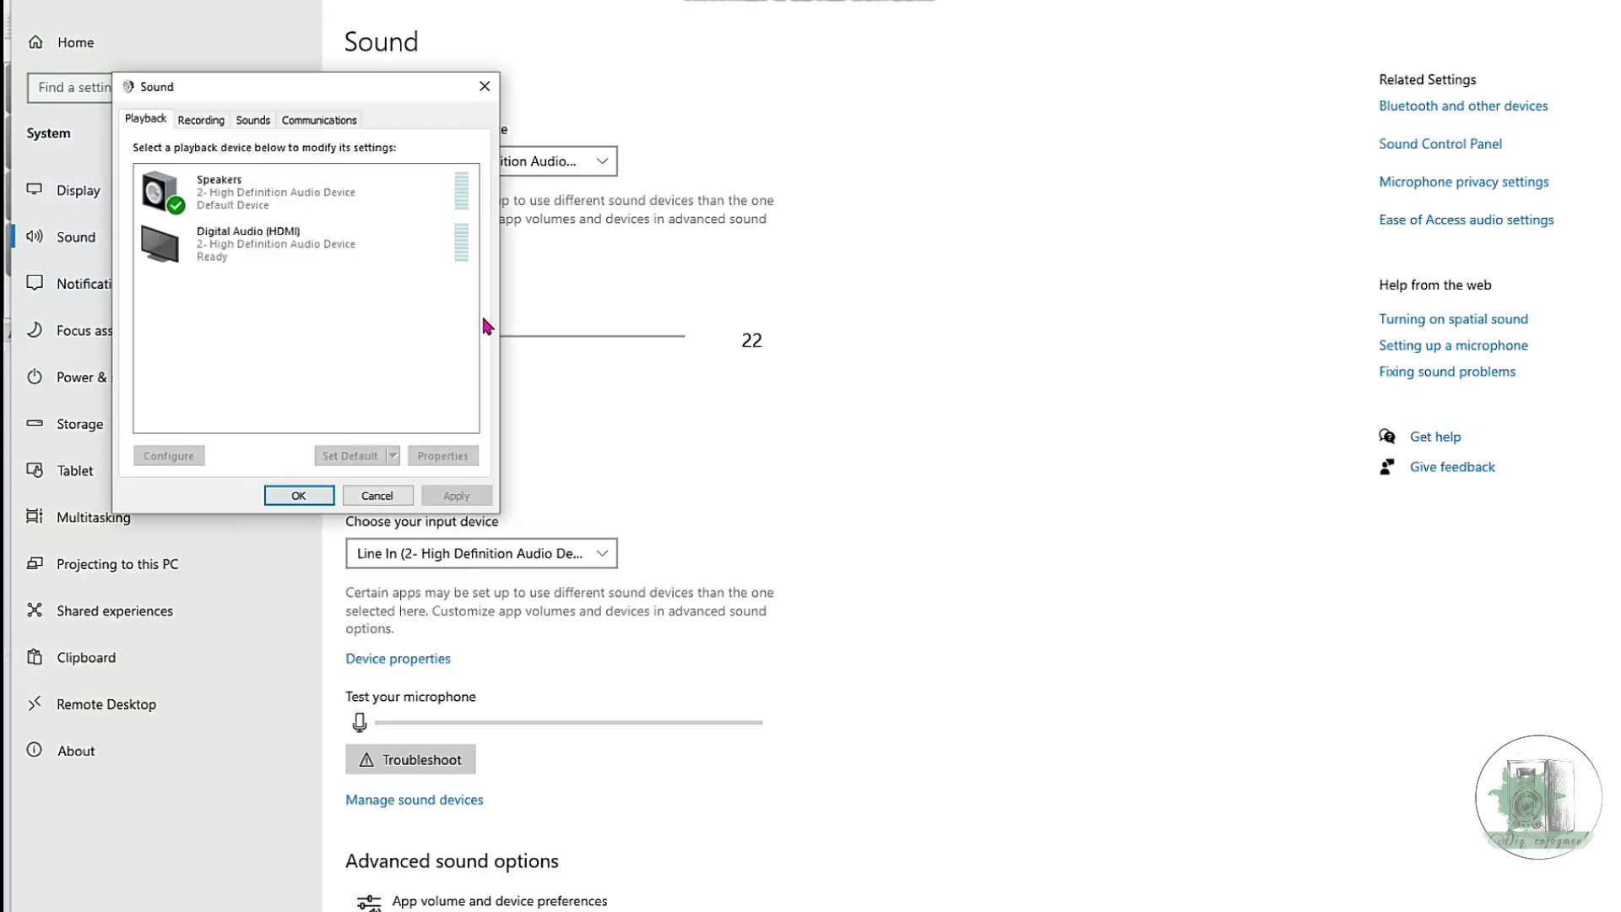
left_click(267, 182)
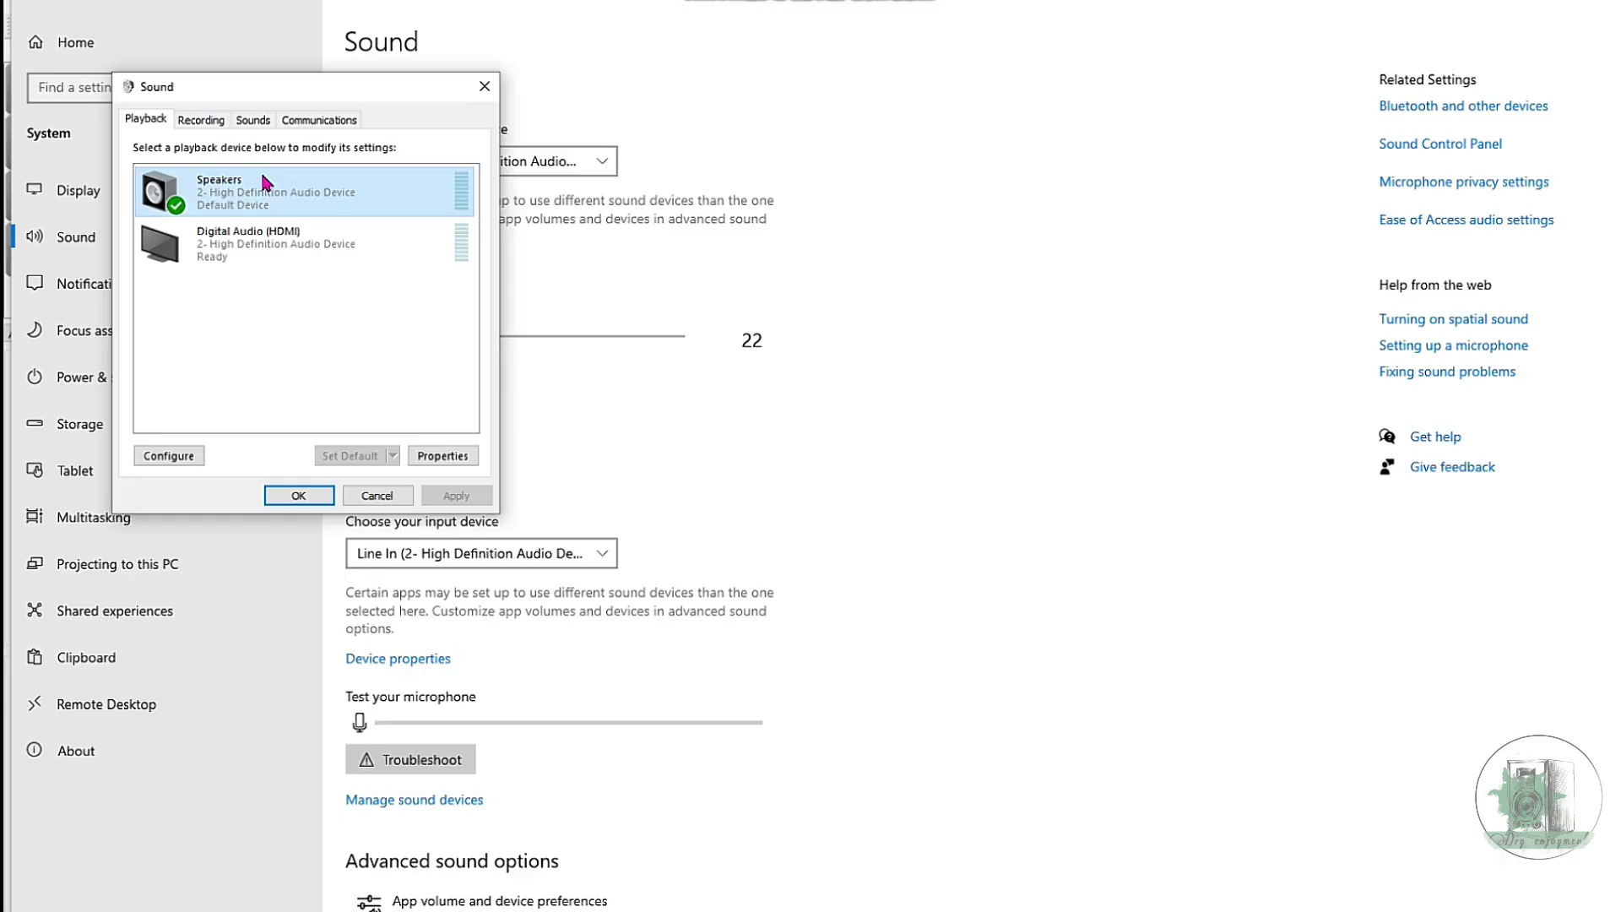
double_click(267, 181)
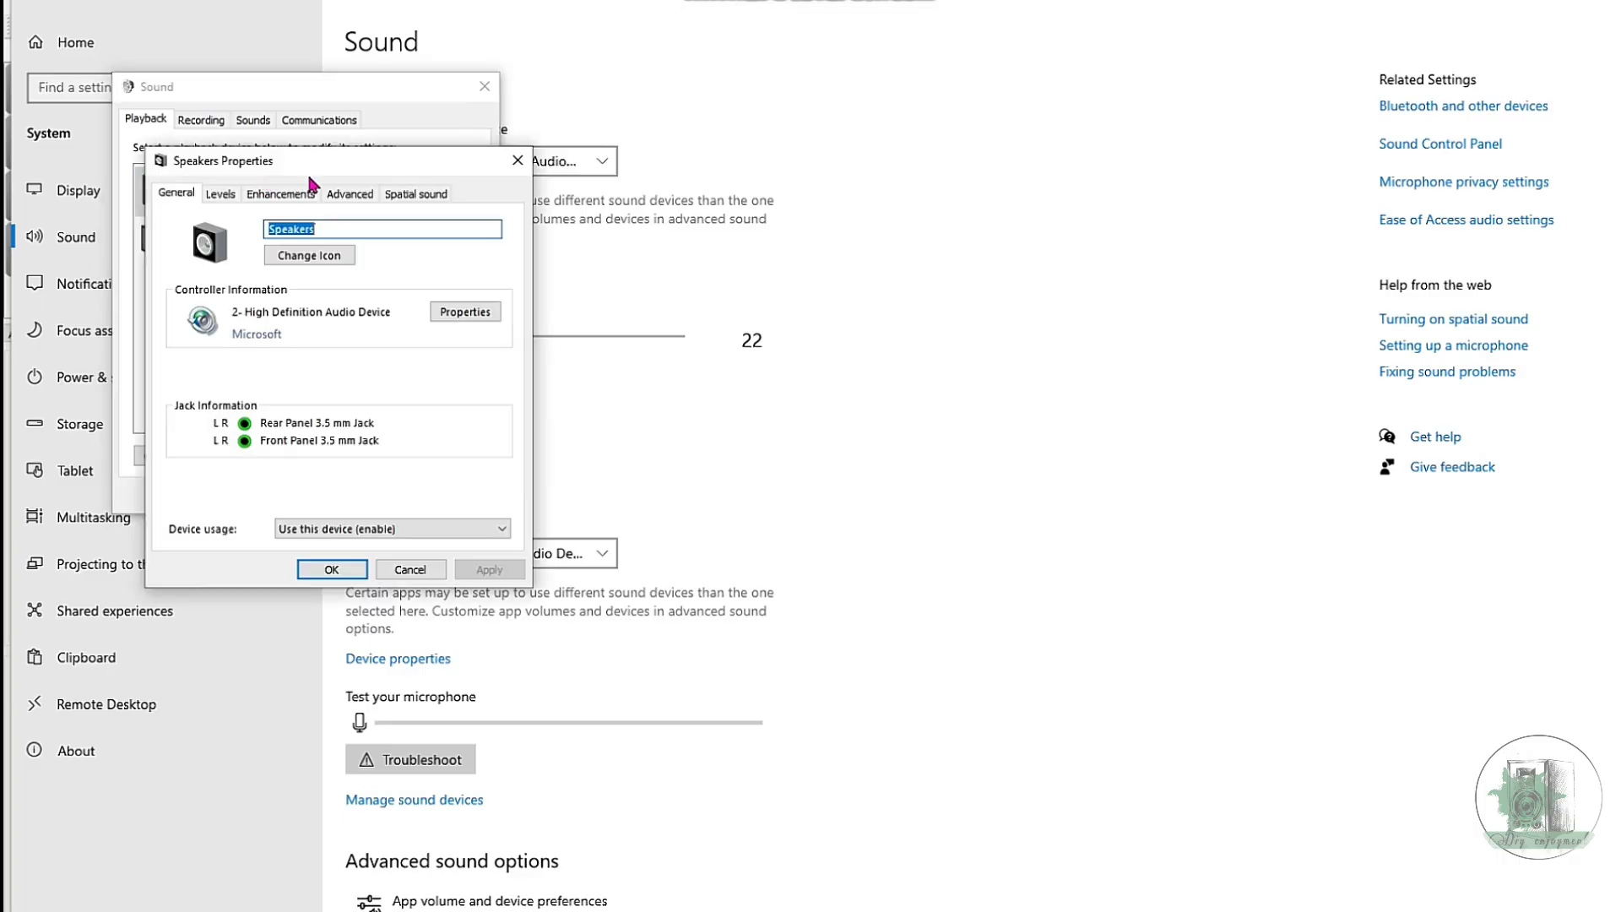
left_click(354, 201)
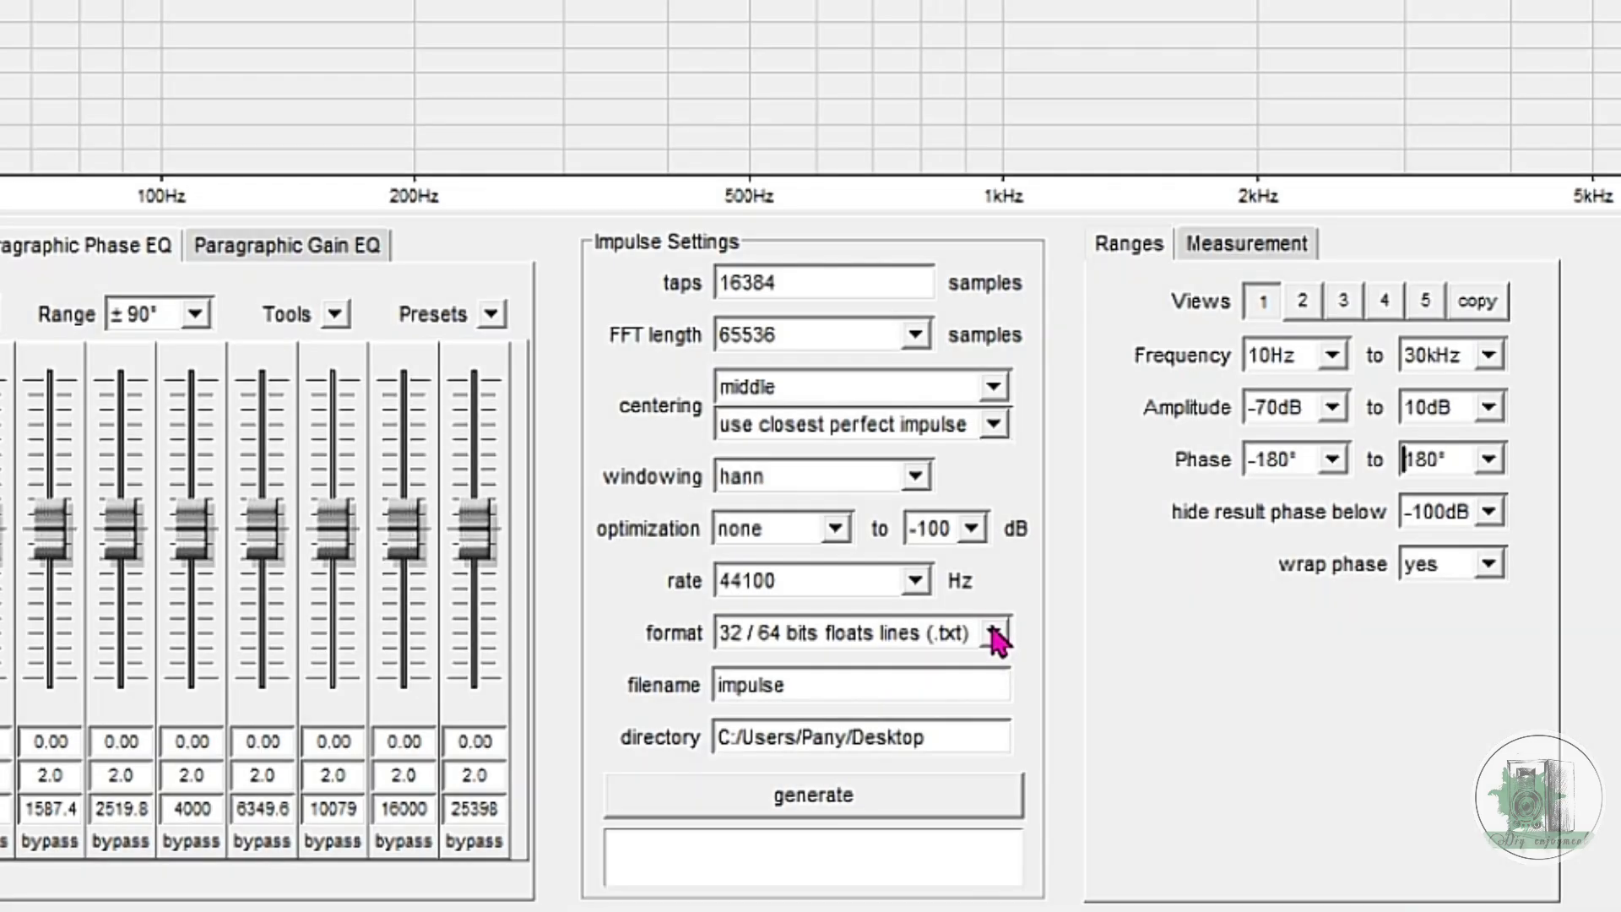
Back in rePhase, generate the impulse as 24 bits LPCM mono (.wav) at a 48 kHz rate
left_click(994, 633)
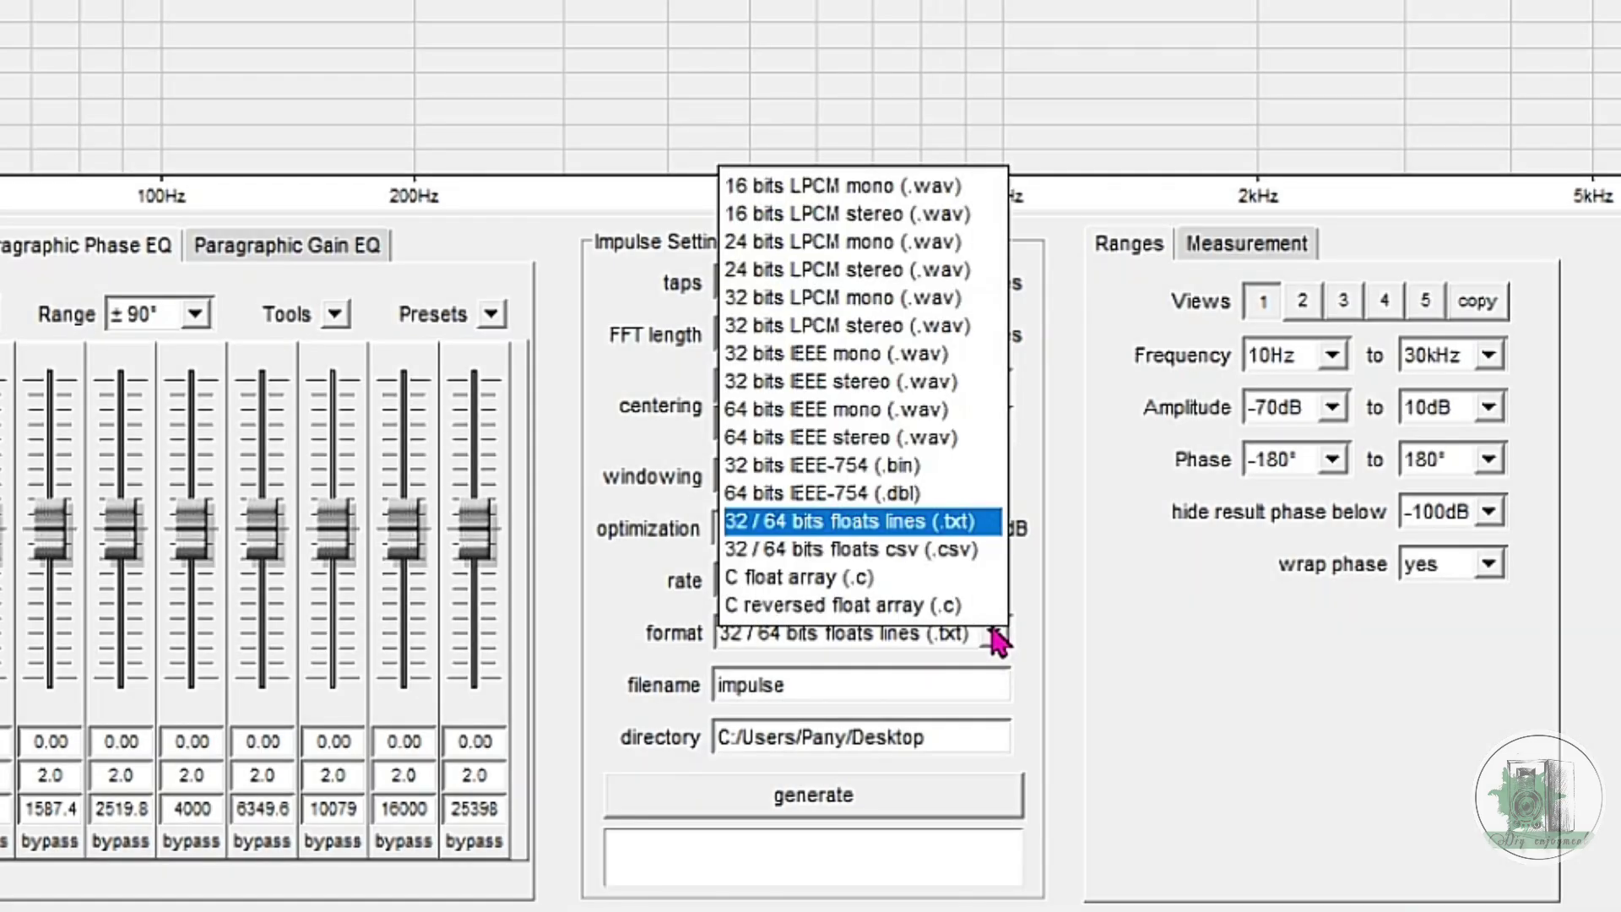
left_click(844, 243)
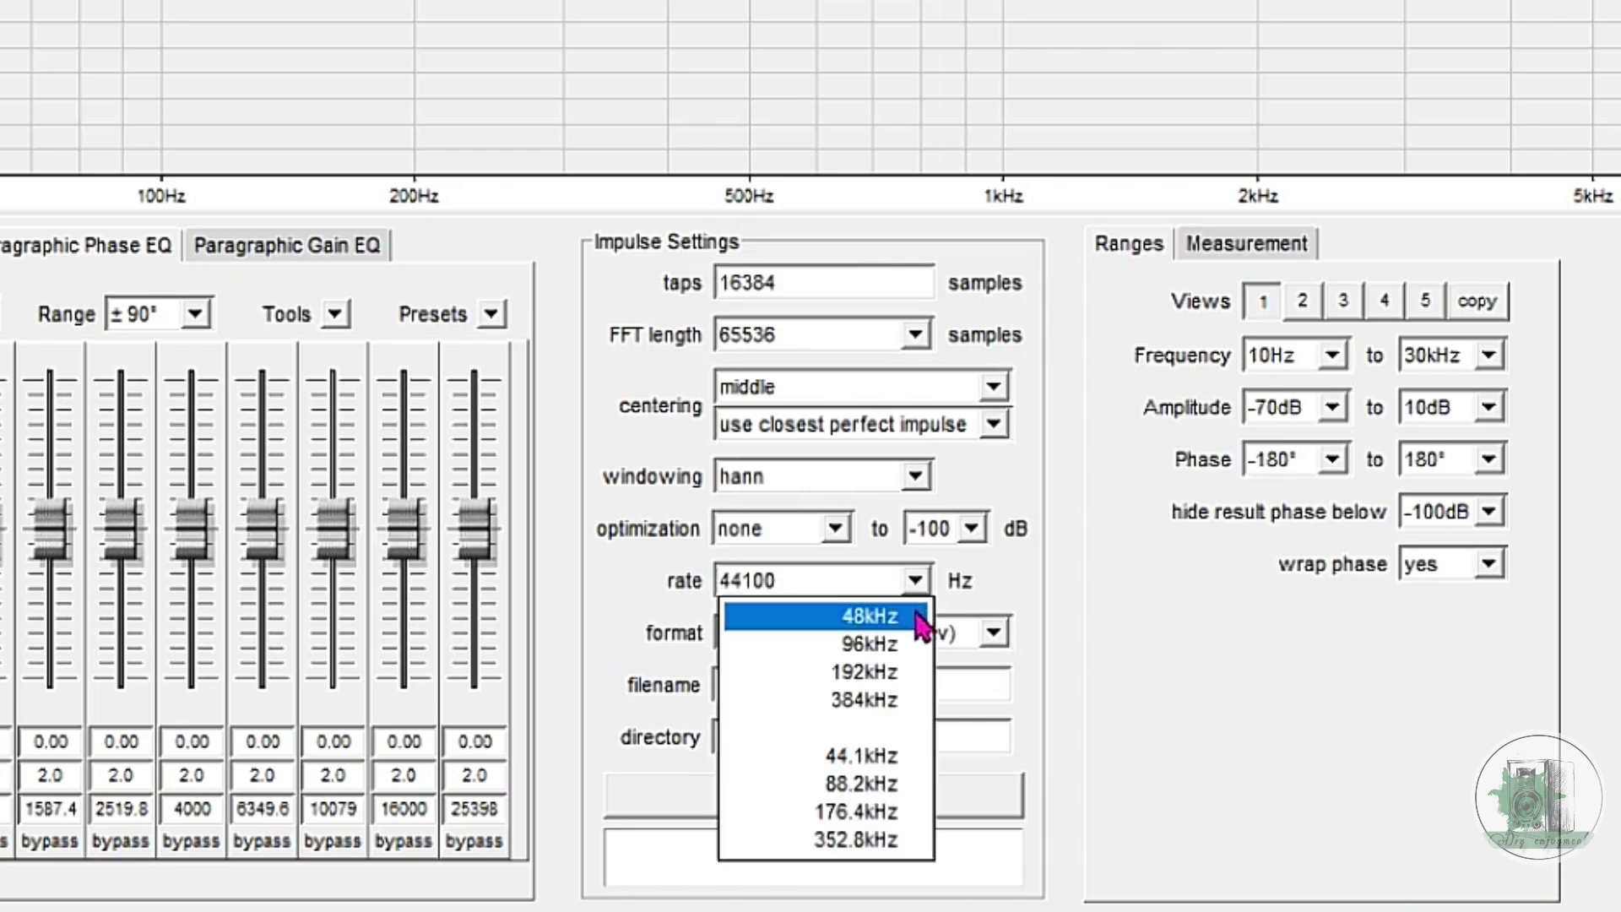
left_click(920, 625)
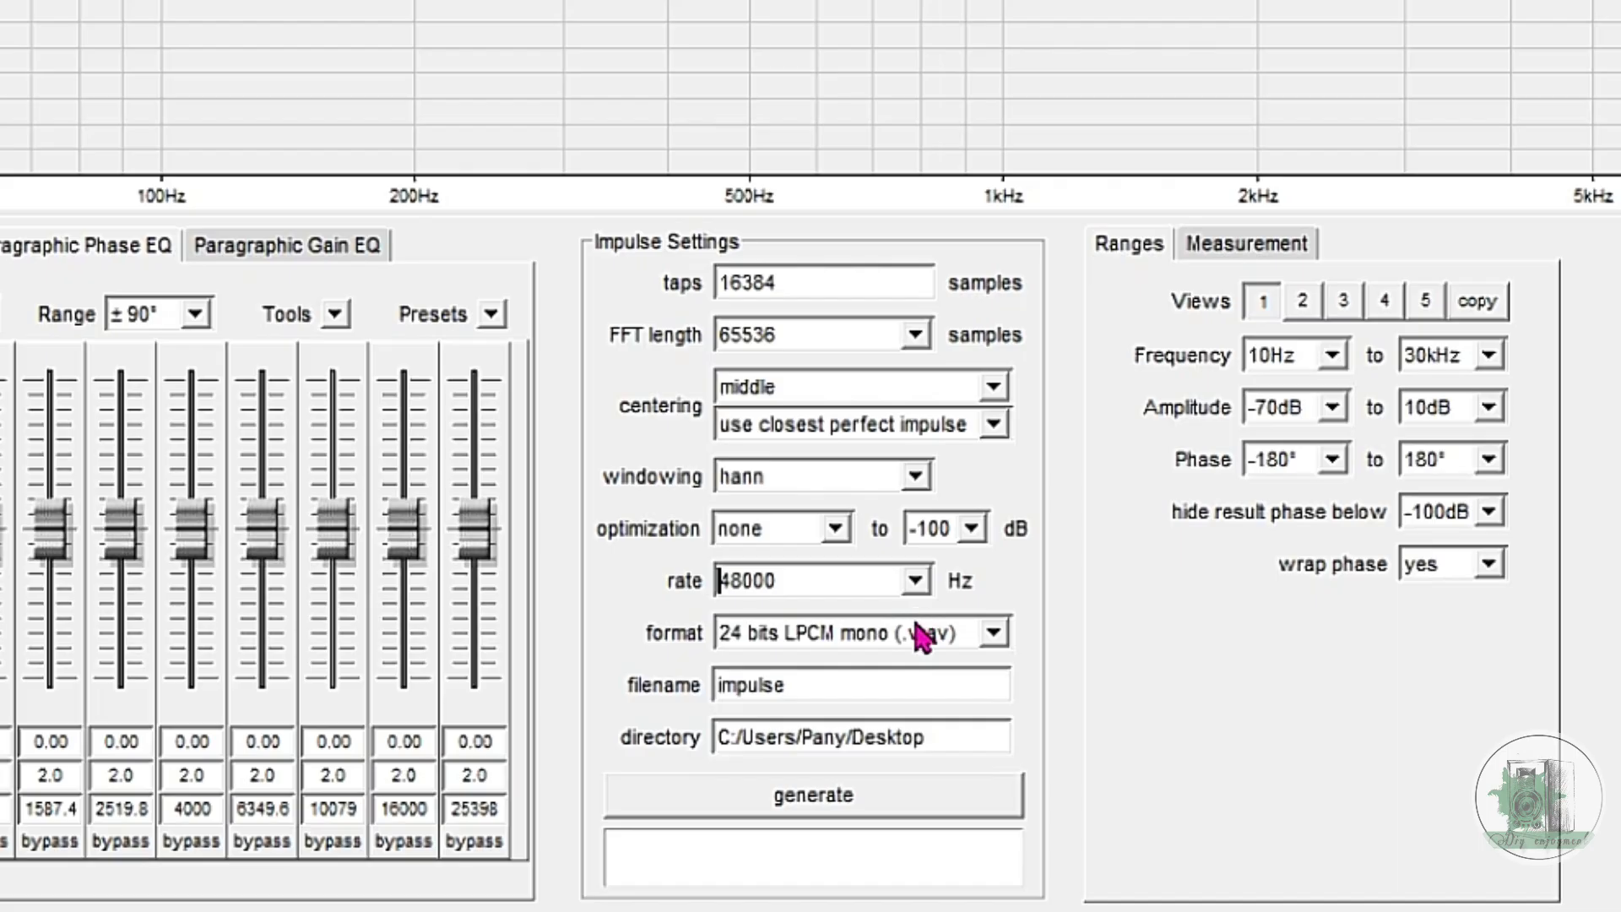
left_click(936, 805)
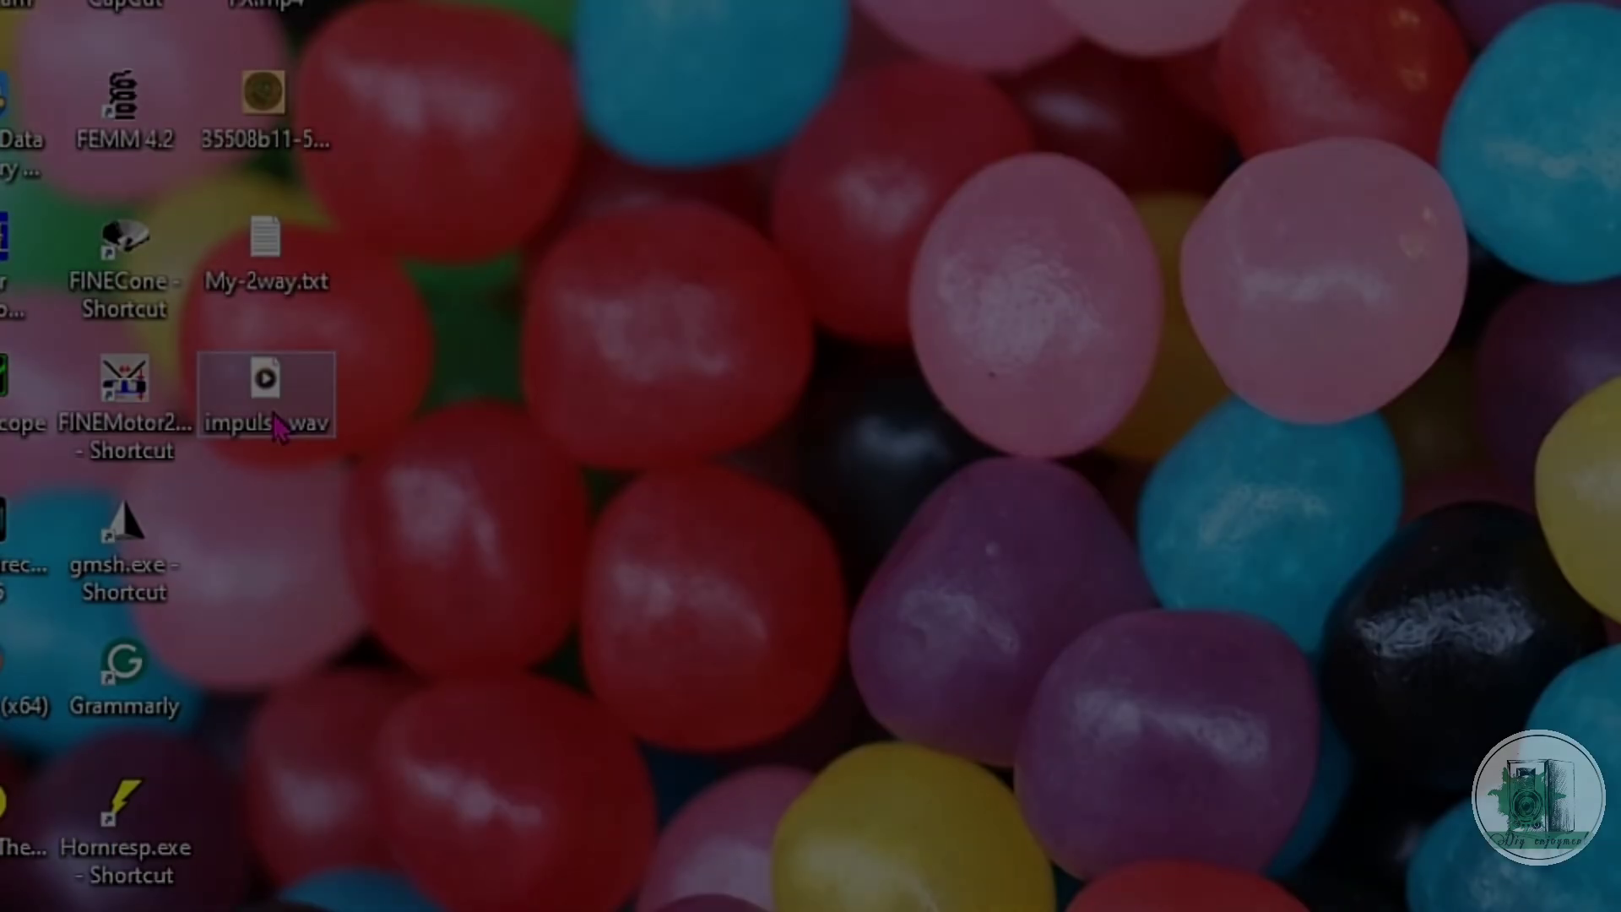
Move impulse.wav from the desktop into the C:\Program Files\EqualizerAPO\config folder in File Explorer
right_click(274, 406)
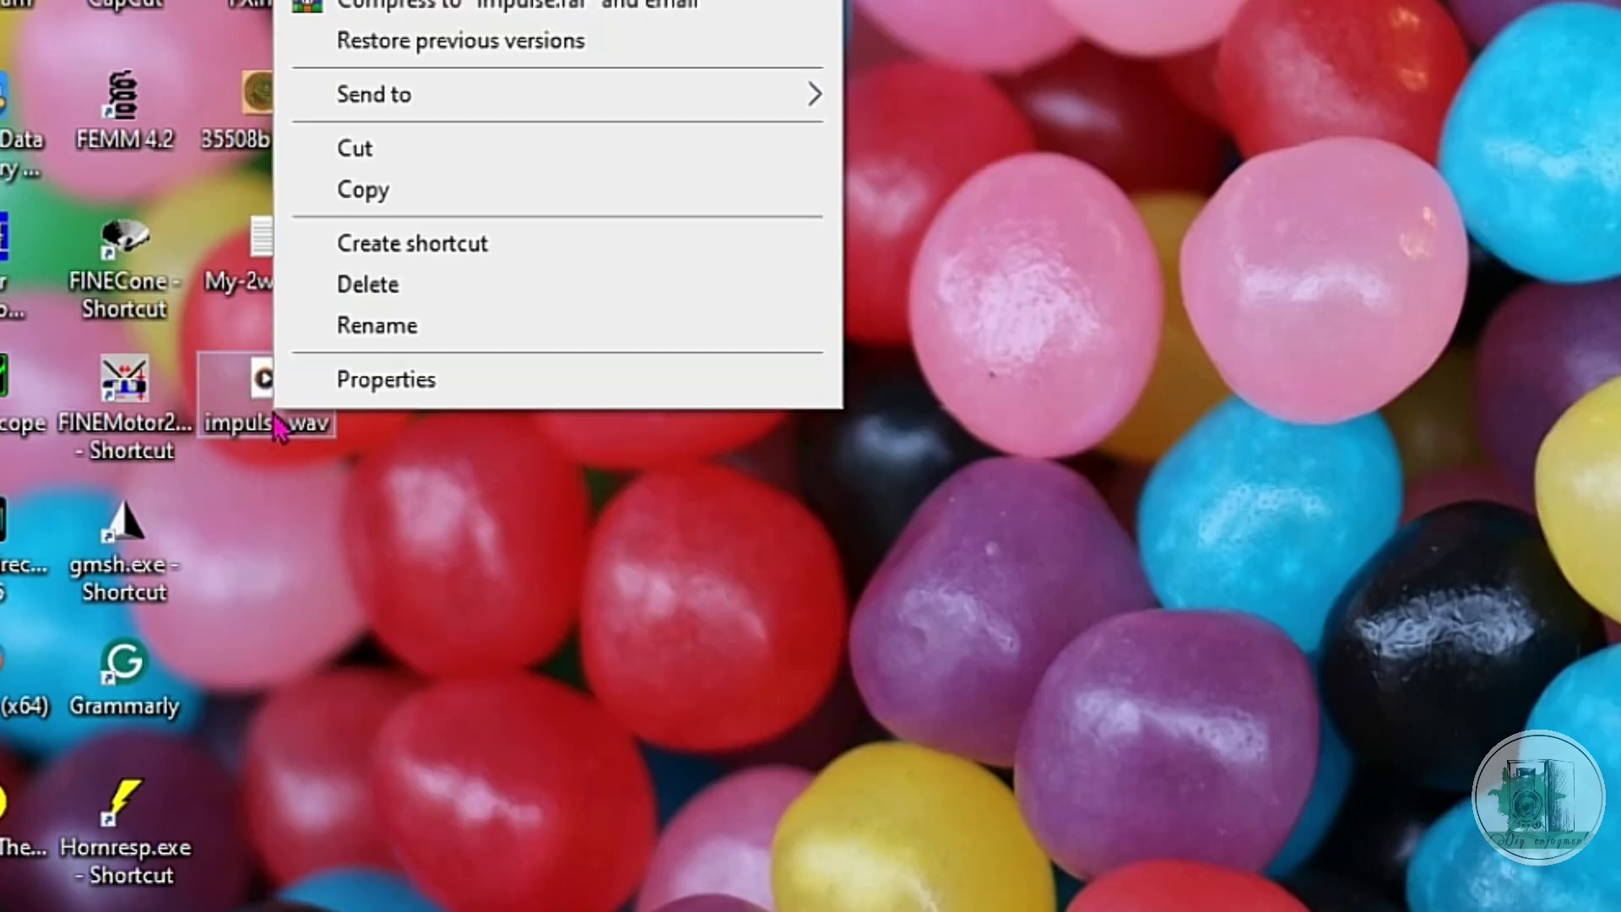
left_click(376, 154)
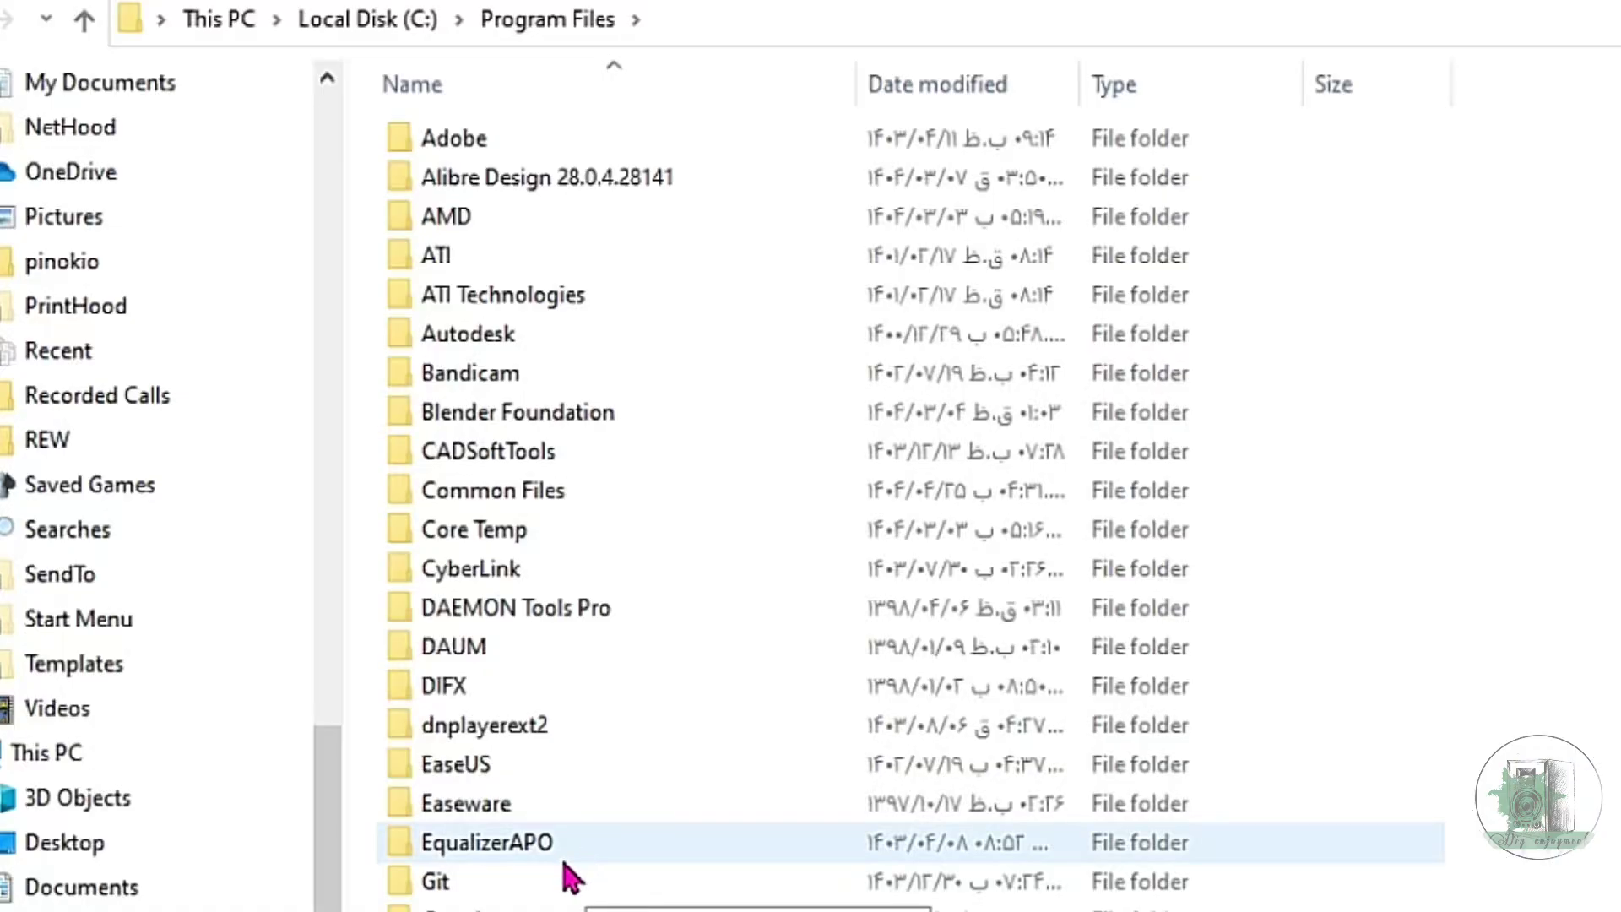
left_click(561, 849)
double_click(561, 844)
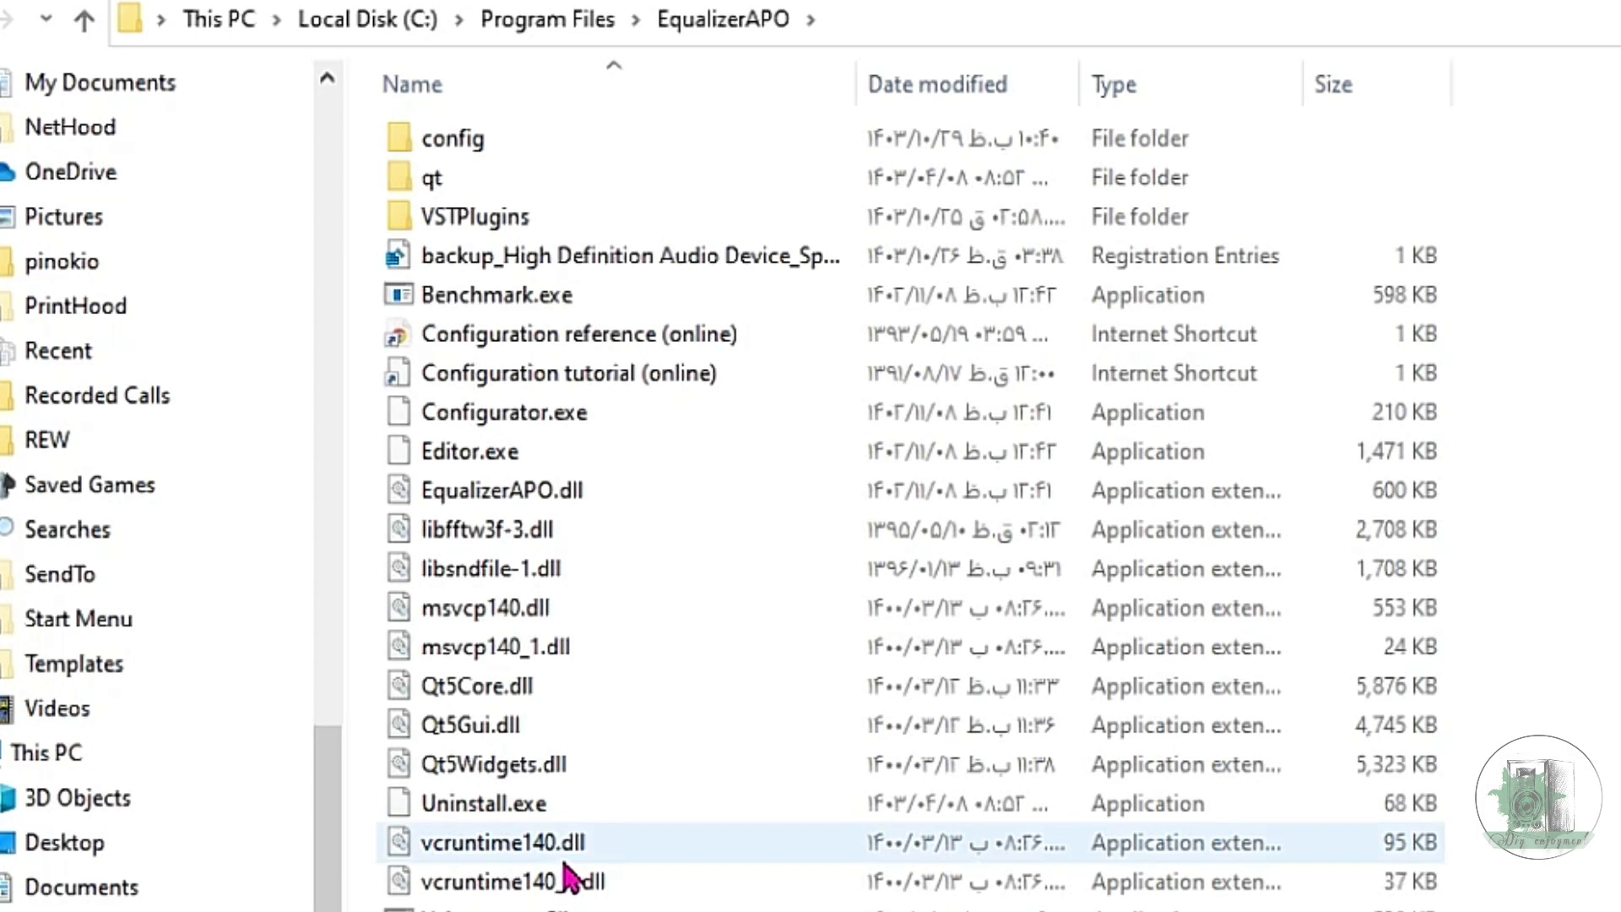
double_click(440, 145)
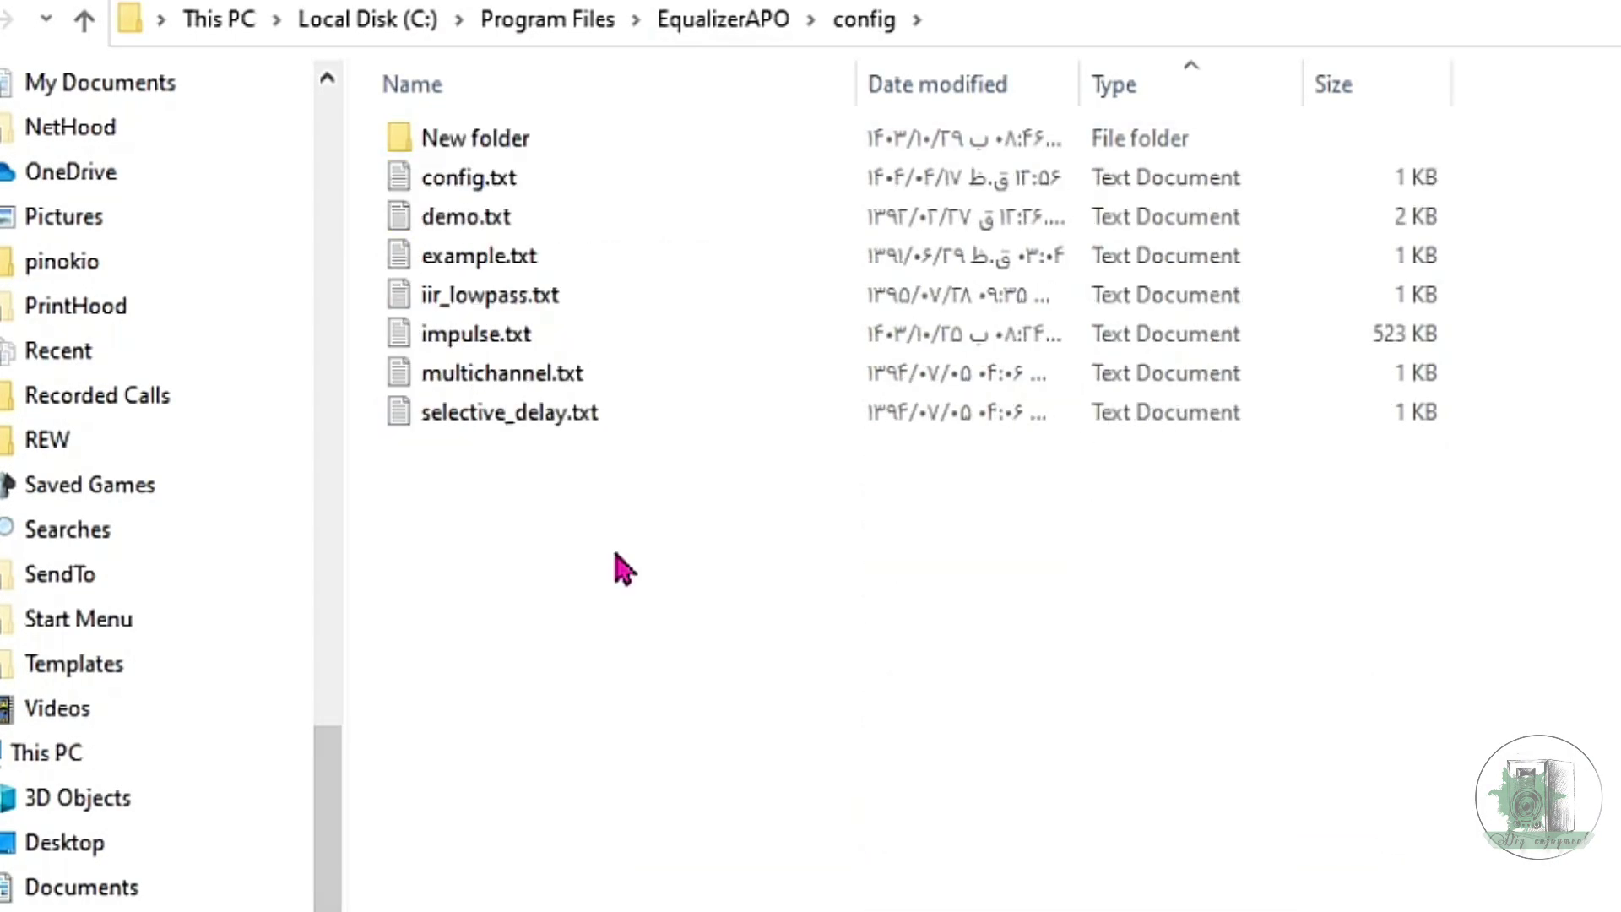
right_click(616, 553)
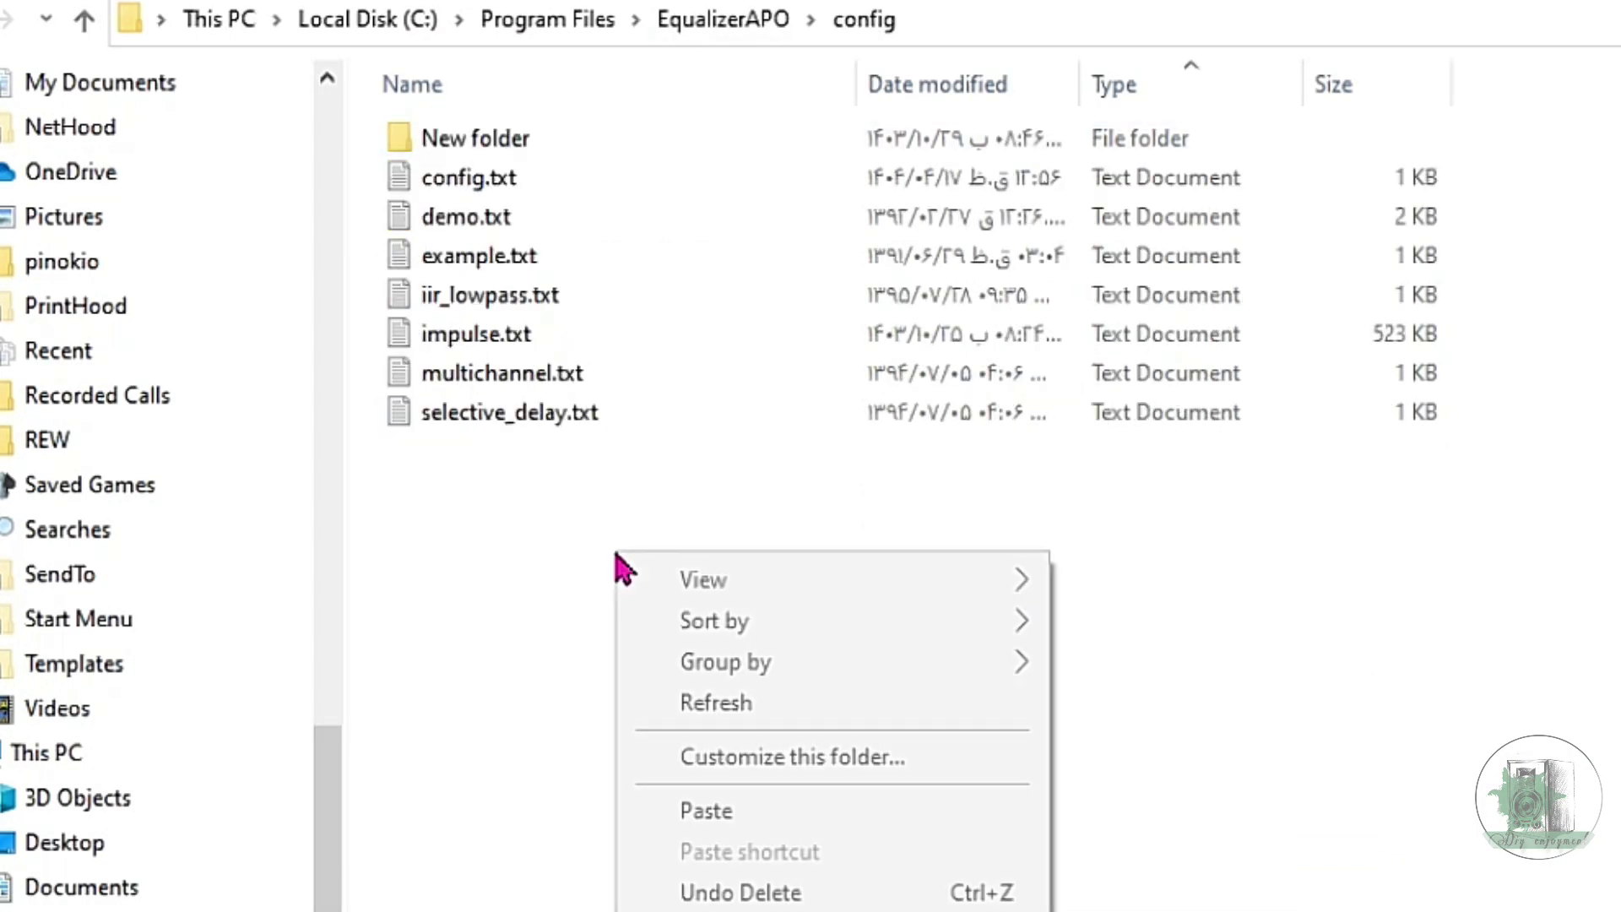
left_click(754, 813)
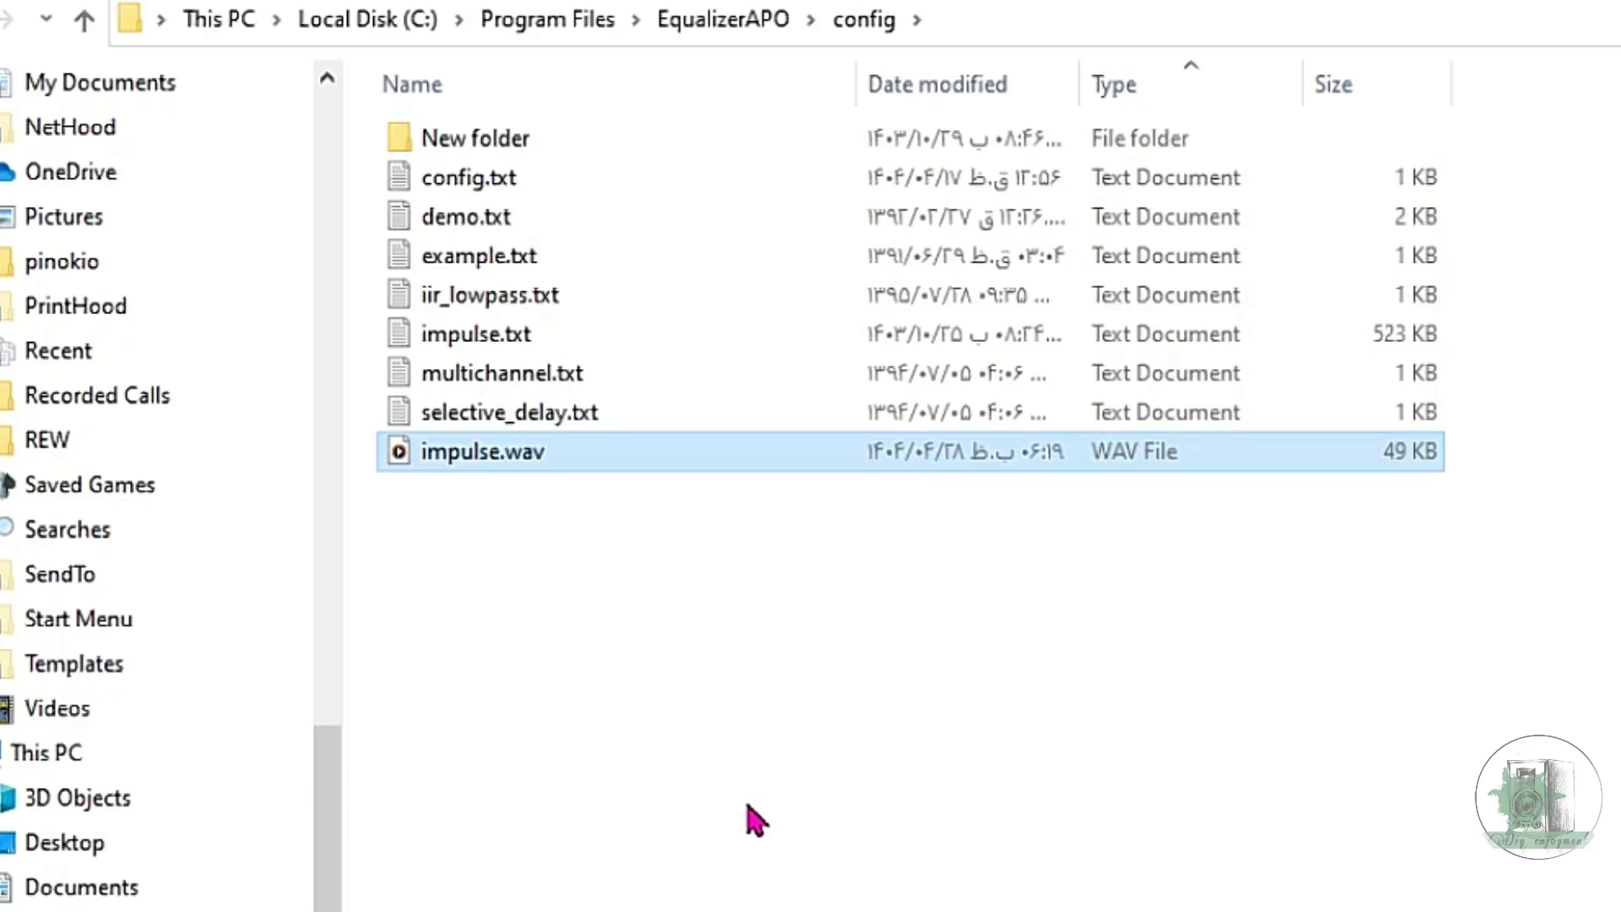
Rename the impulse.wav file in the config folder as Phase-Correction.wav
key("F2")
type("P")
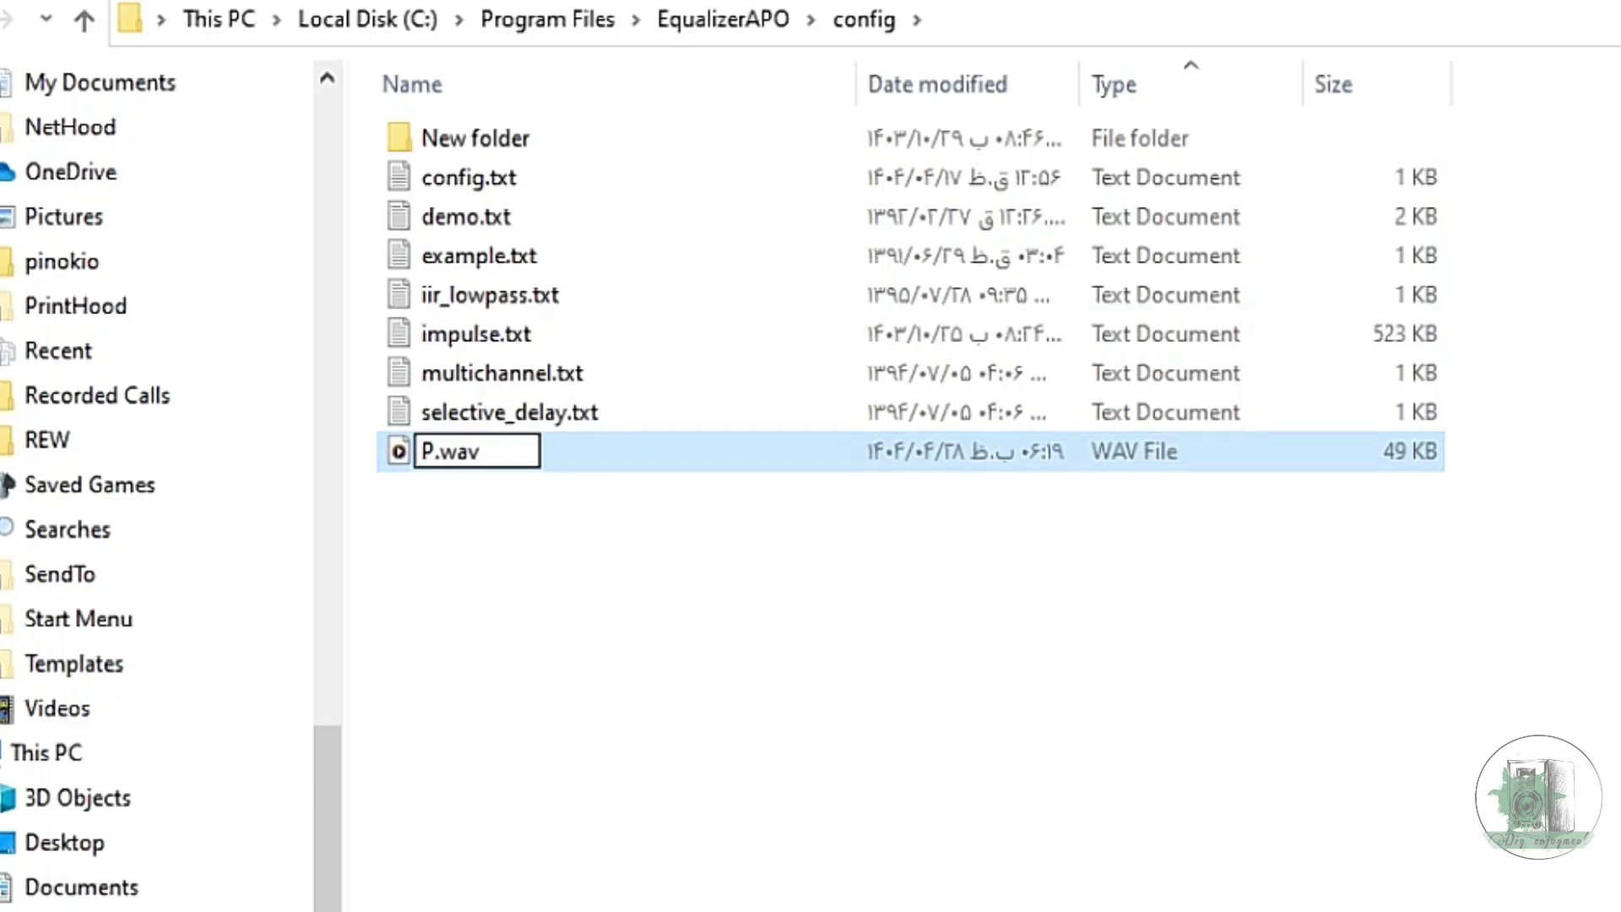
type("hase")
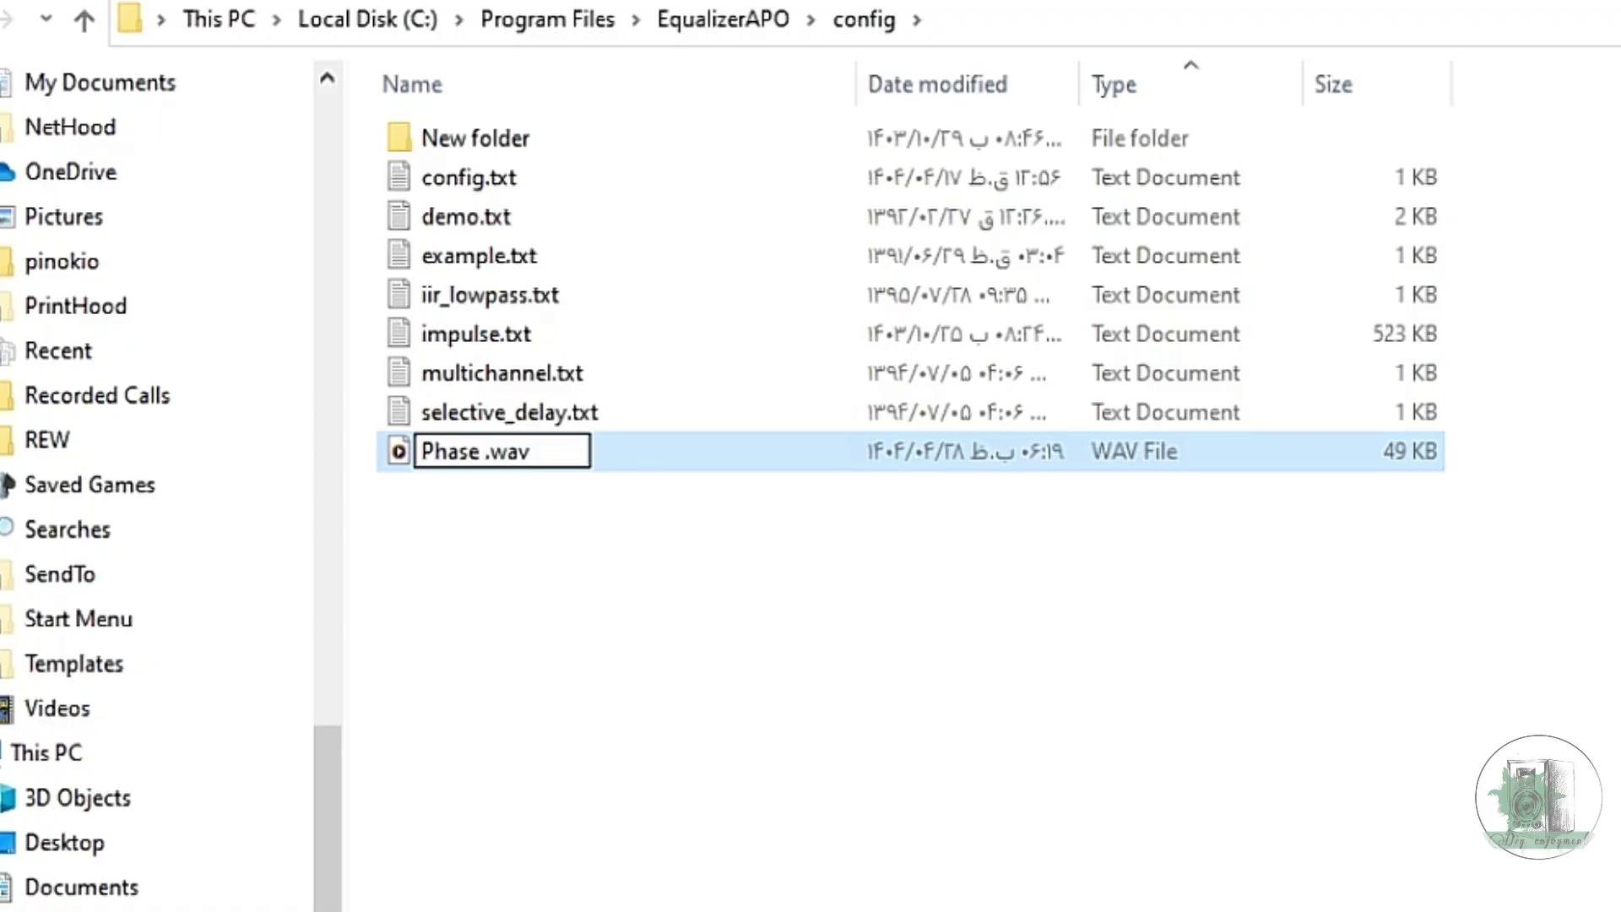
key("BackSpace")
type("-")
type("Correc")
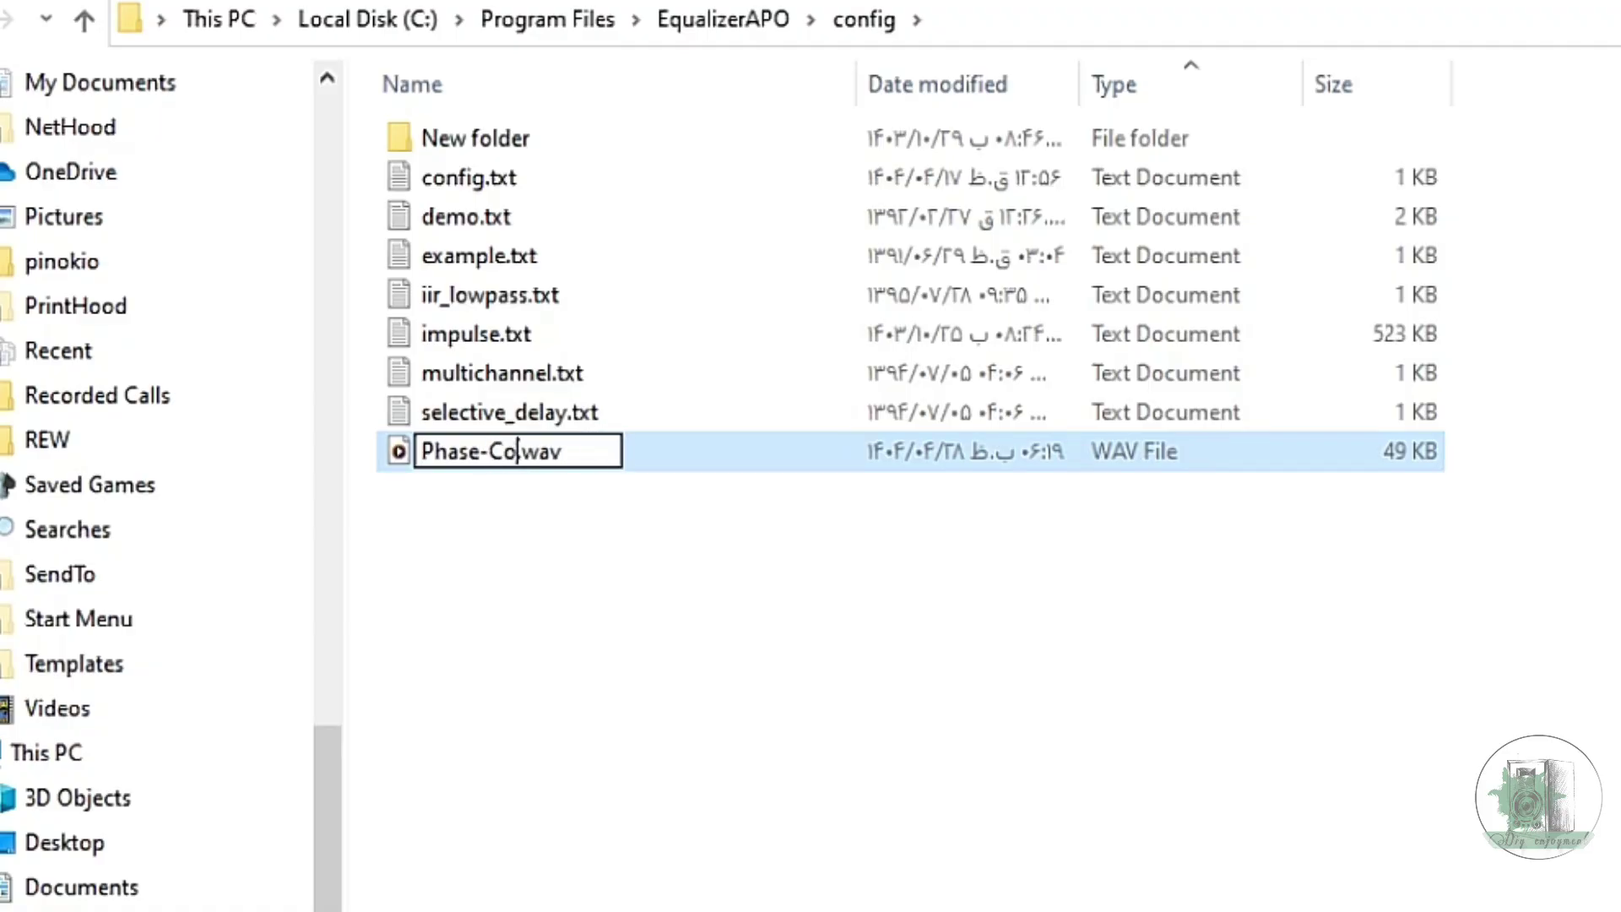
type("tion")
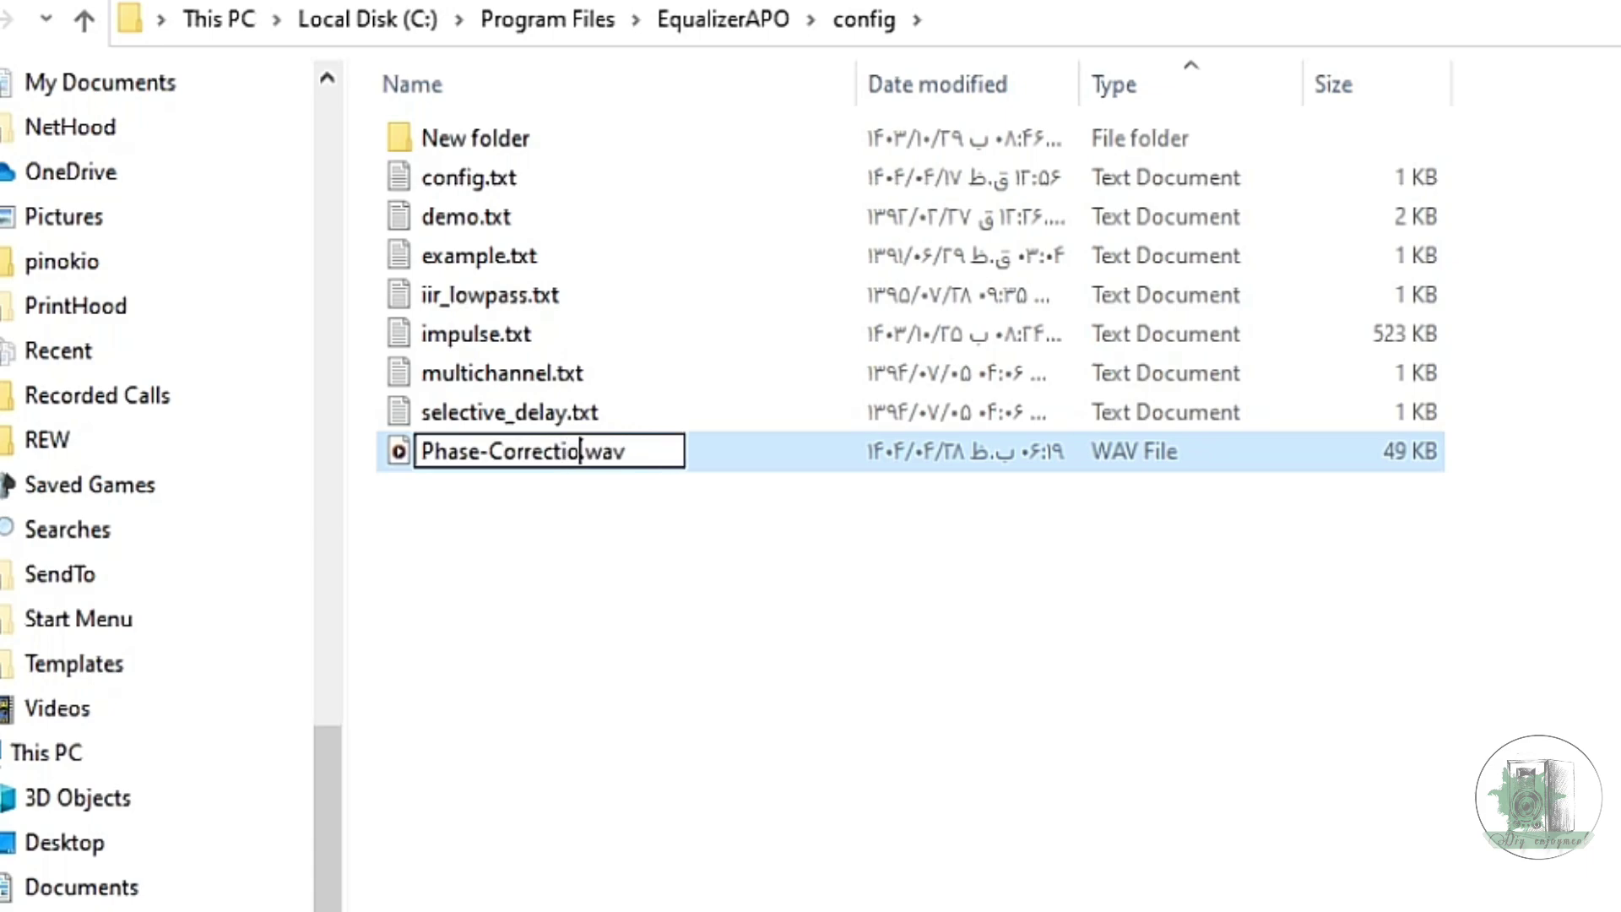
left_click(825, 803)
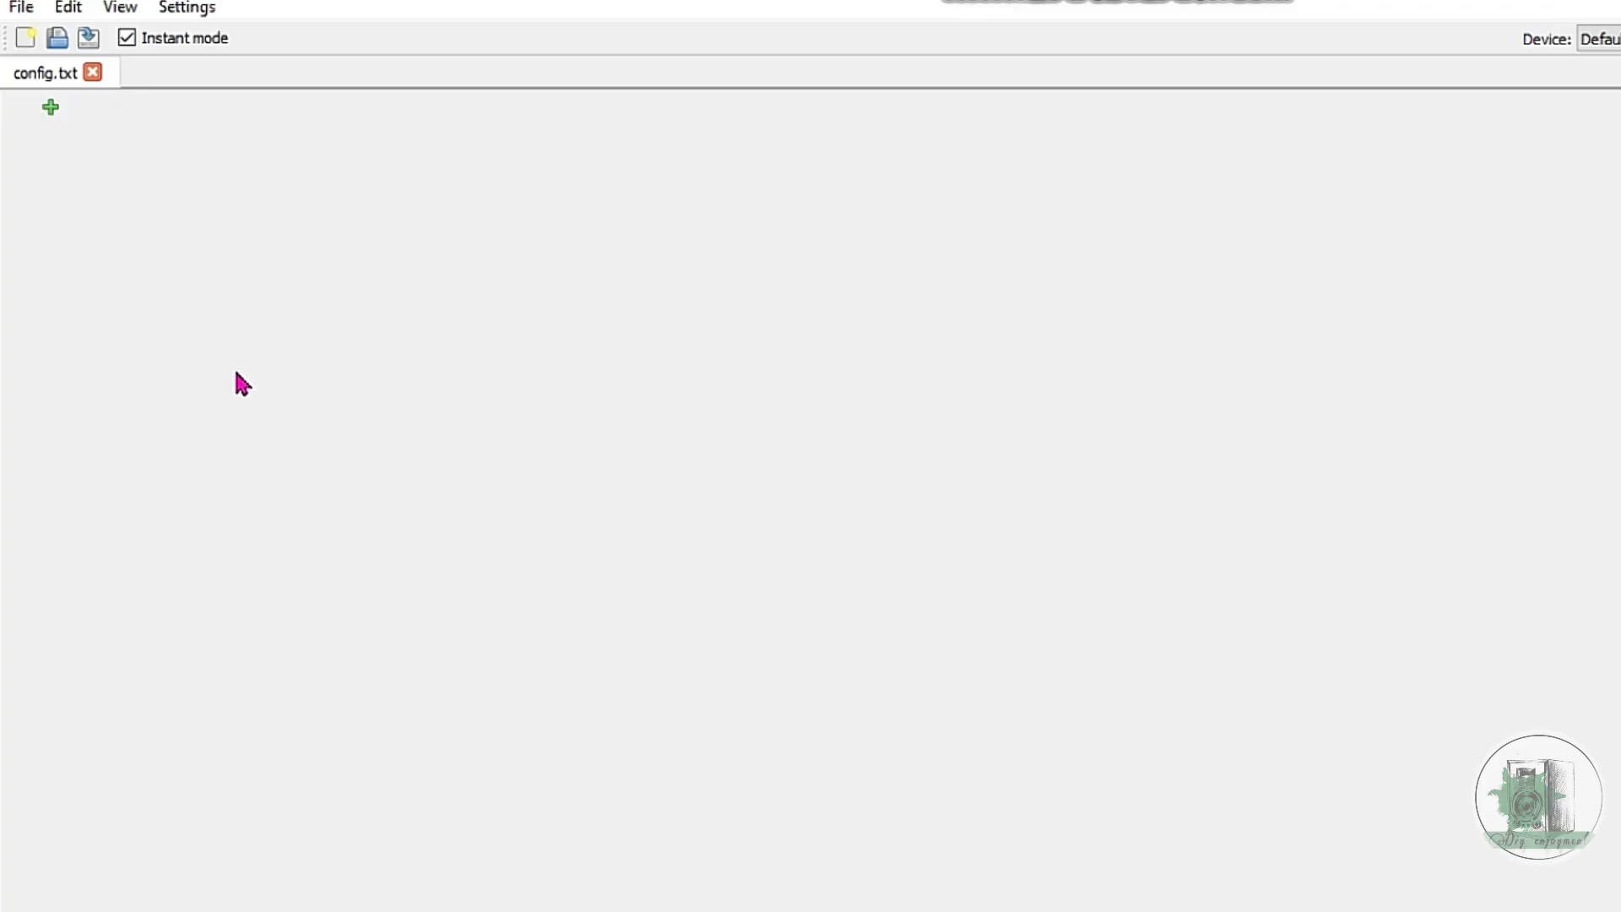
In the Equalizer APO Configuration Editor, add two channel selections to config.txt, the first set to L and the second to R
left_click(52, 109)
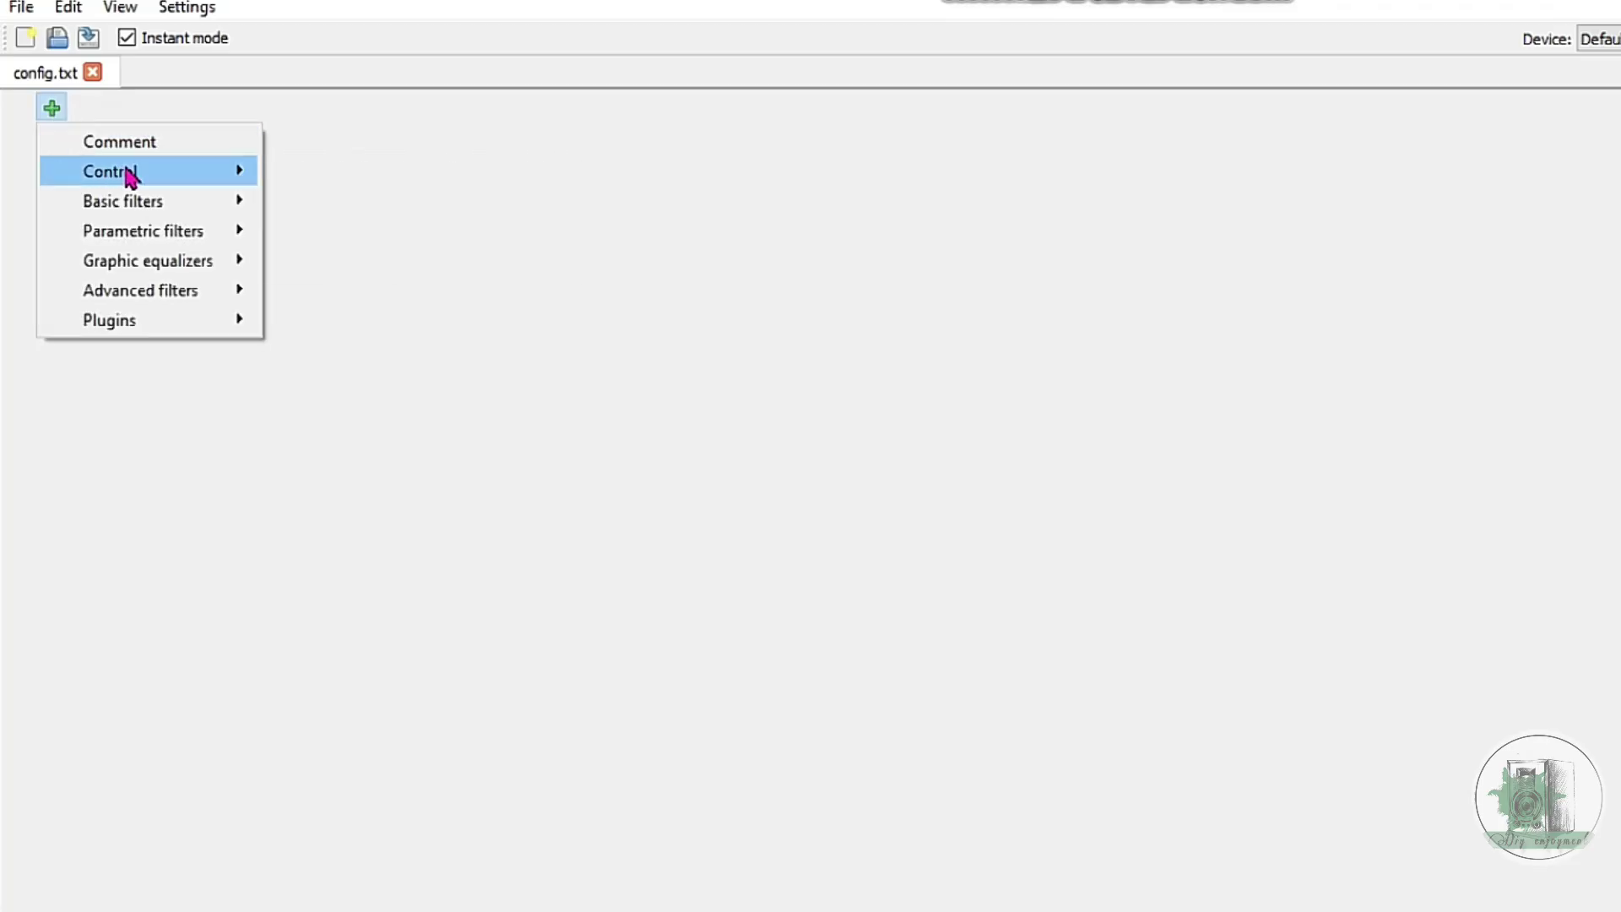
mouse_move(130, 173)
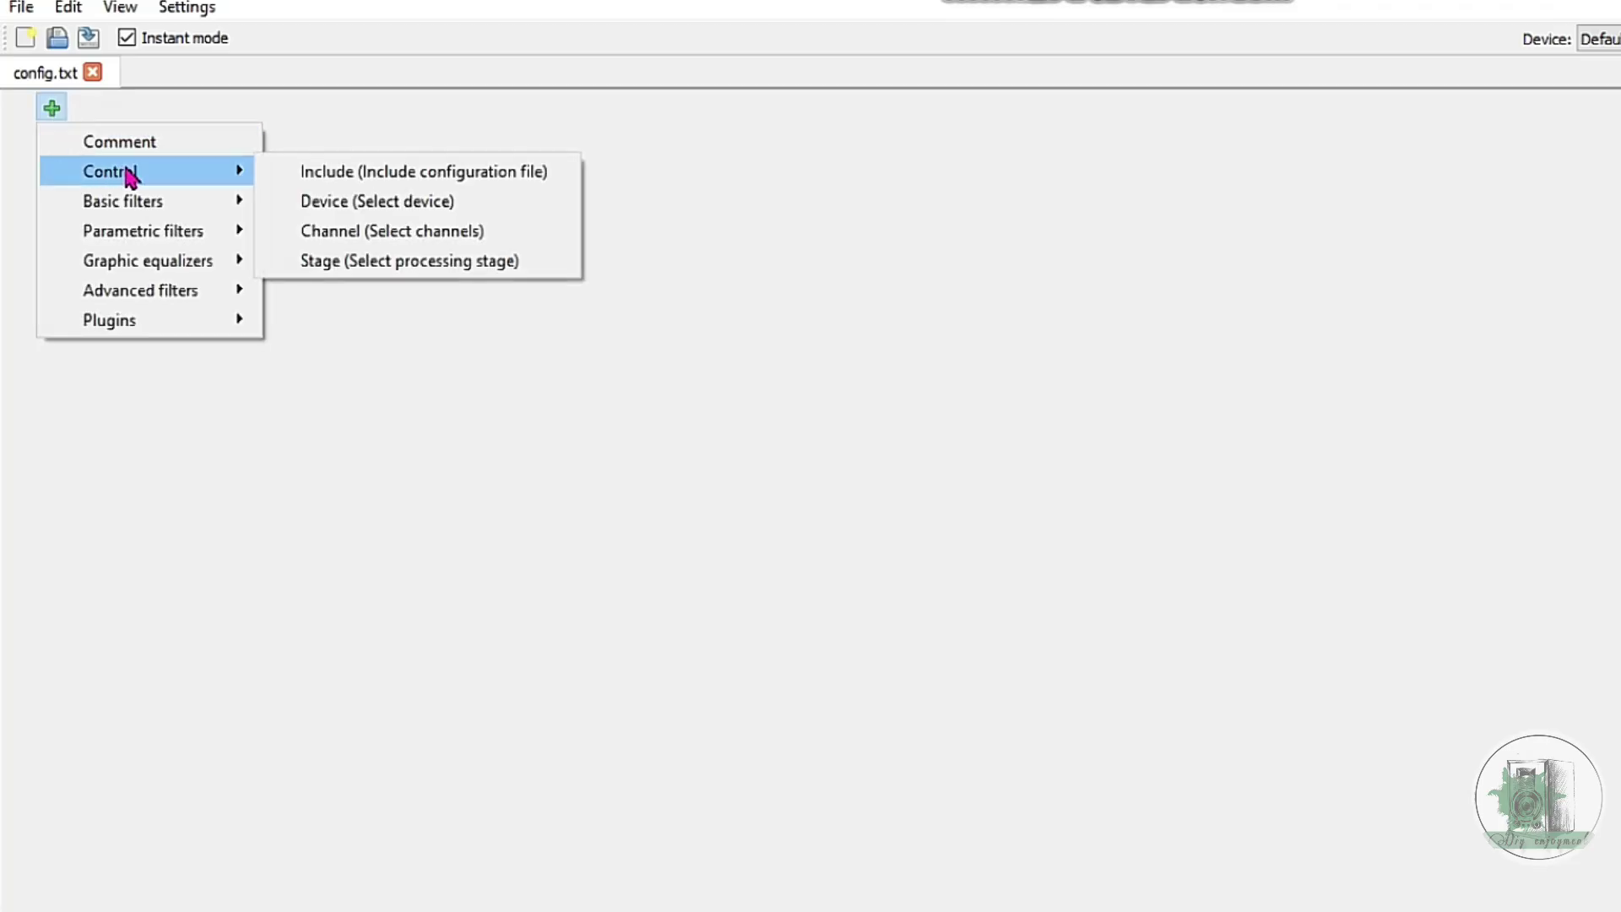
left_click(345, 236)
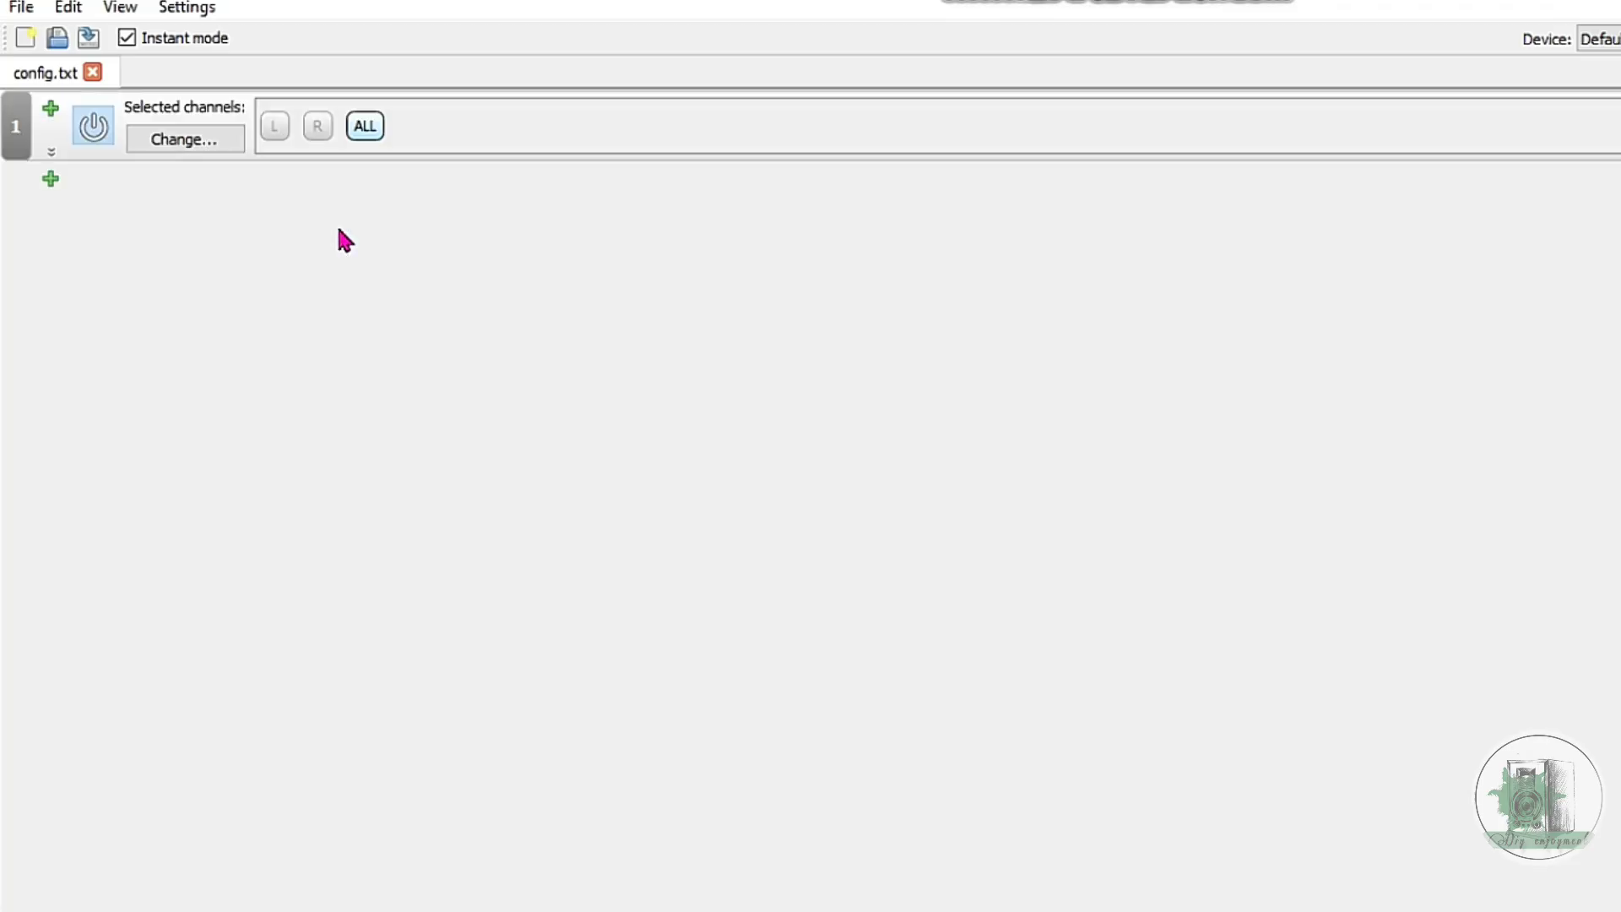
left_click(51, 179)
mouse_move(114, 249)
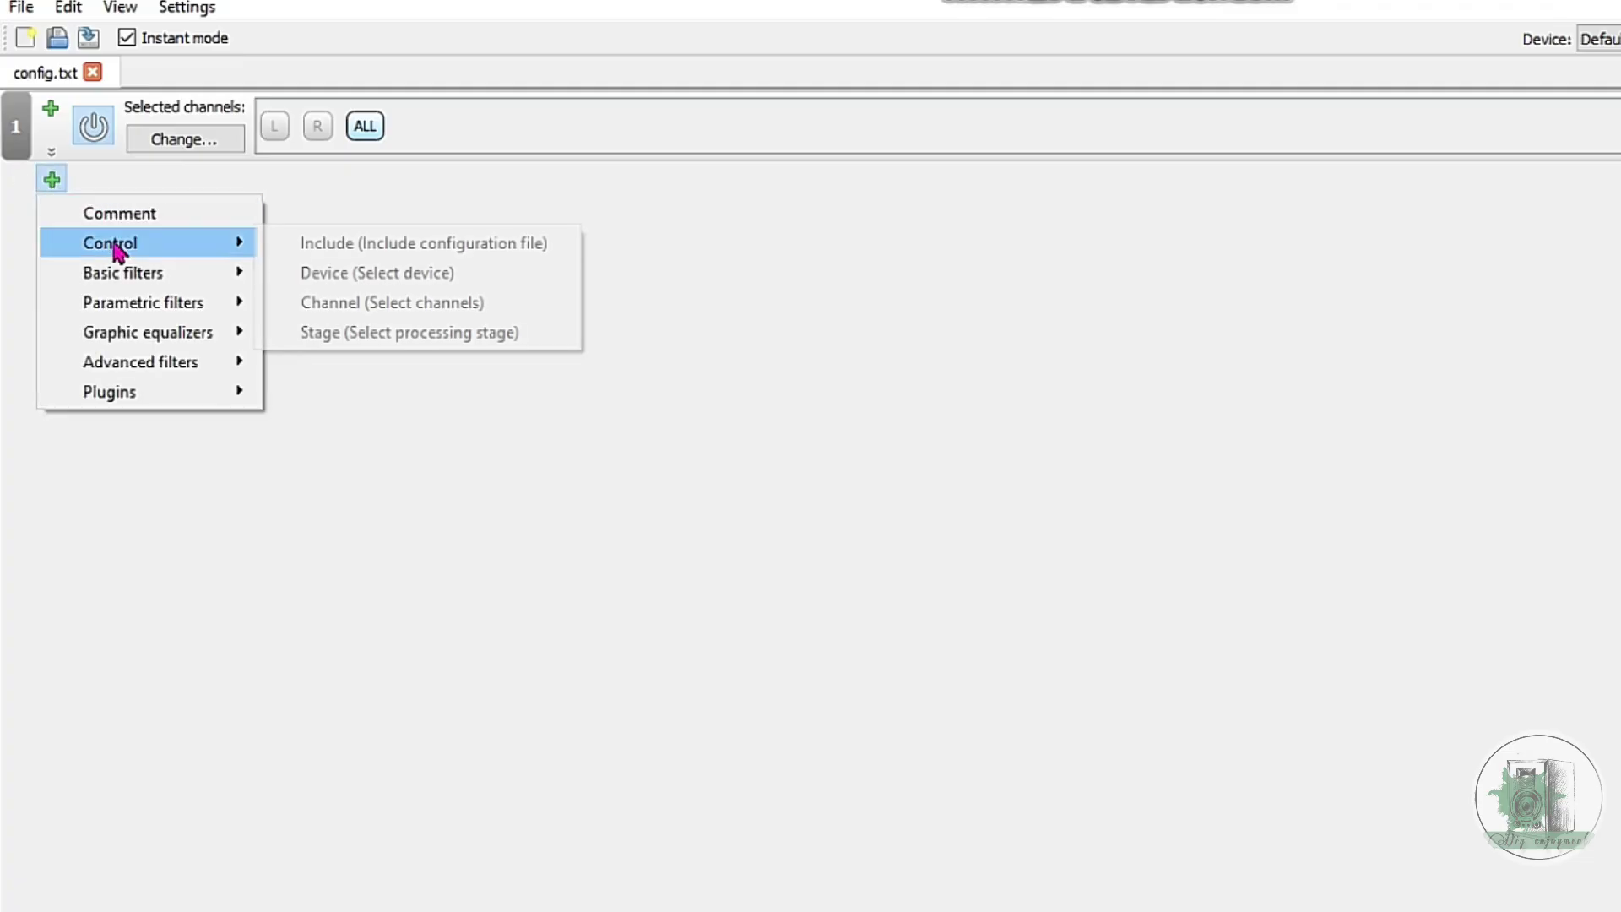
left_click(380, 310)
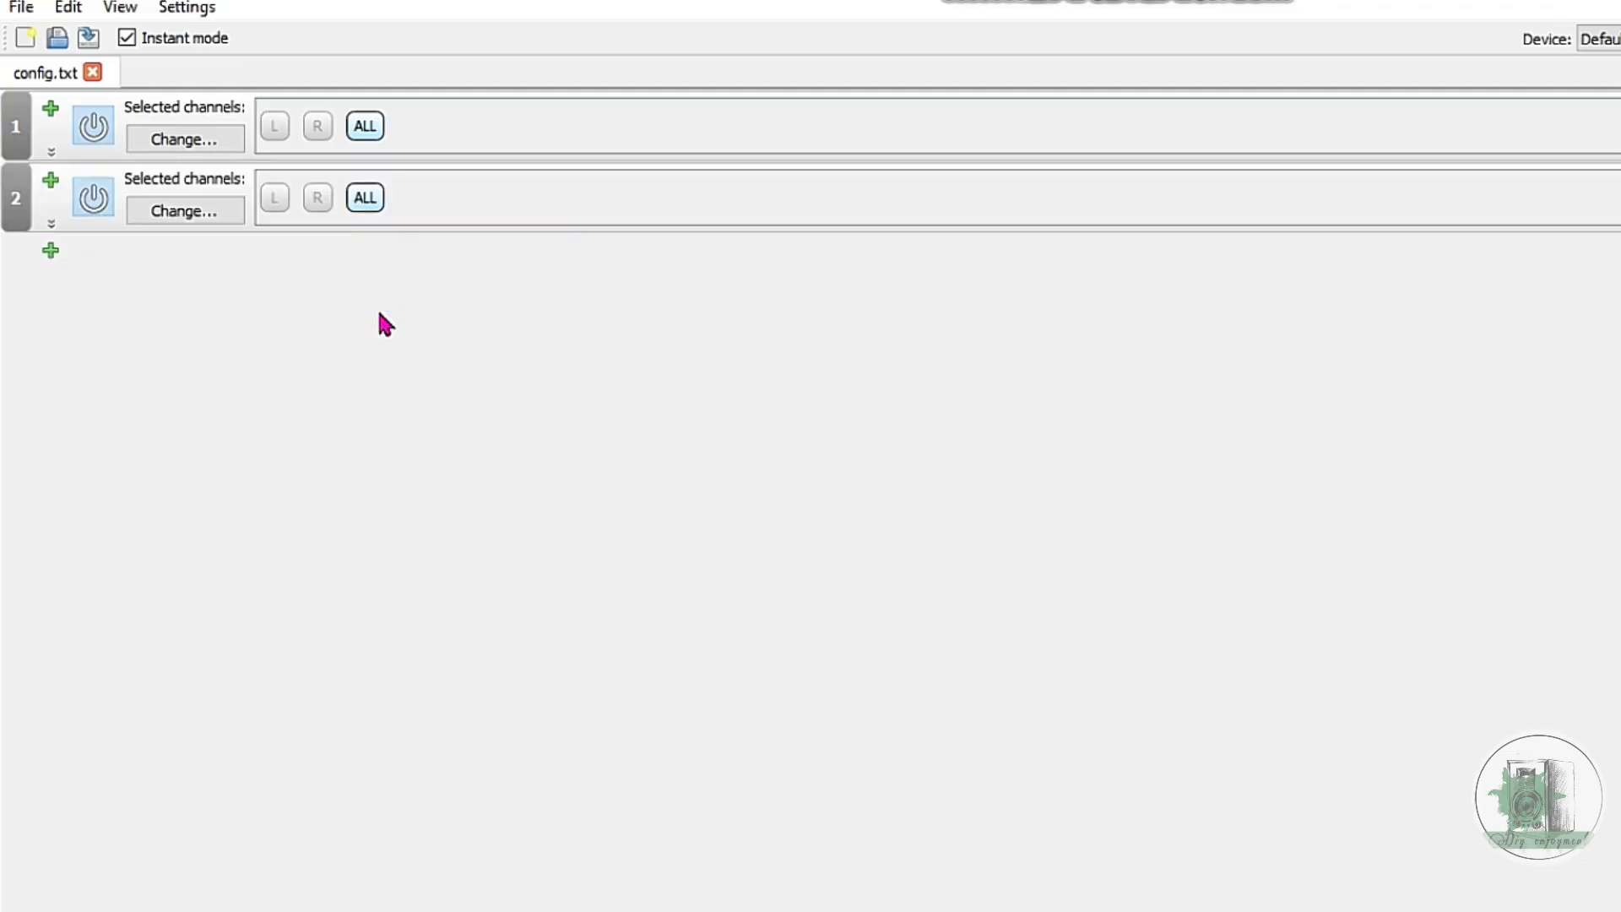
left_click(278, 128)
left_click(318, 199)
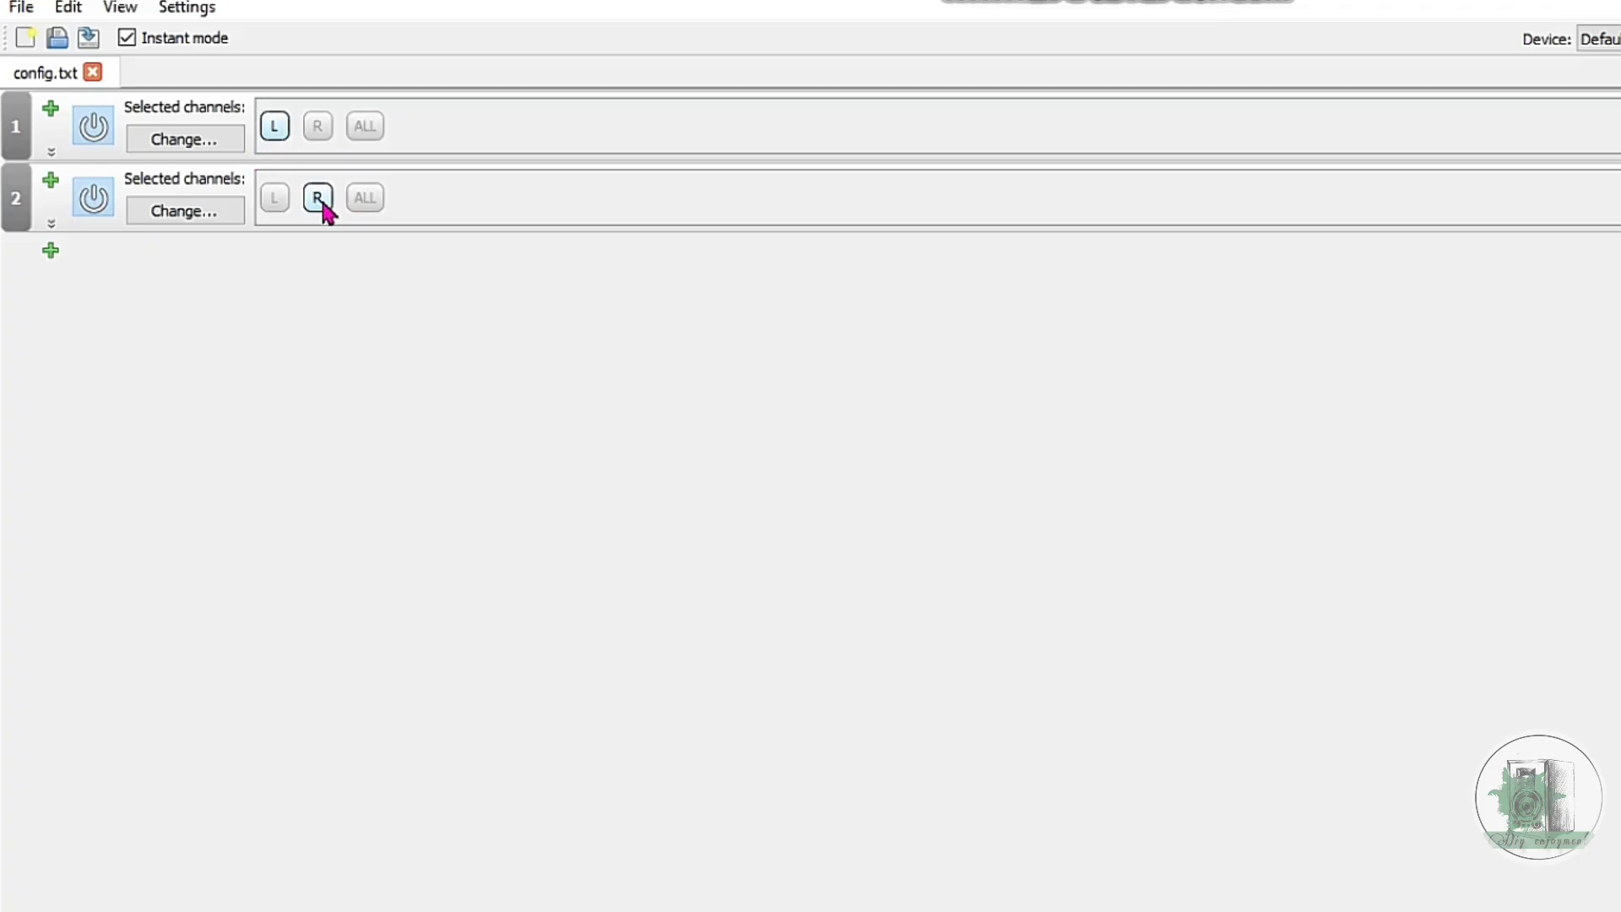
Add a convolution with impulse response filter beneath both the L and the R channel selections
left_click(50, 181)
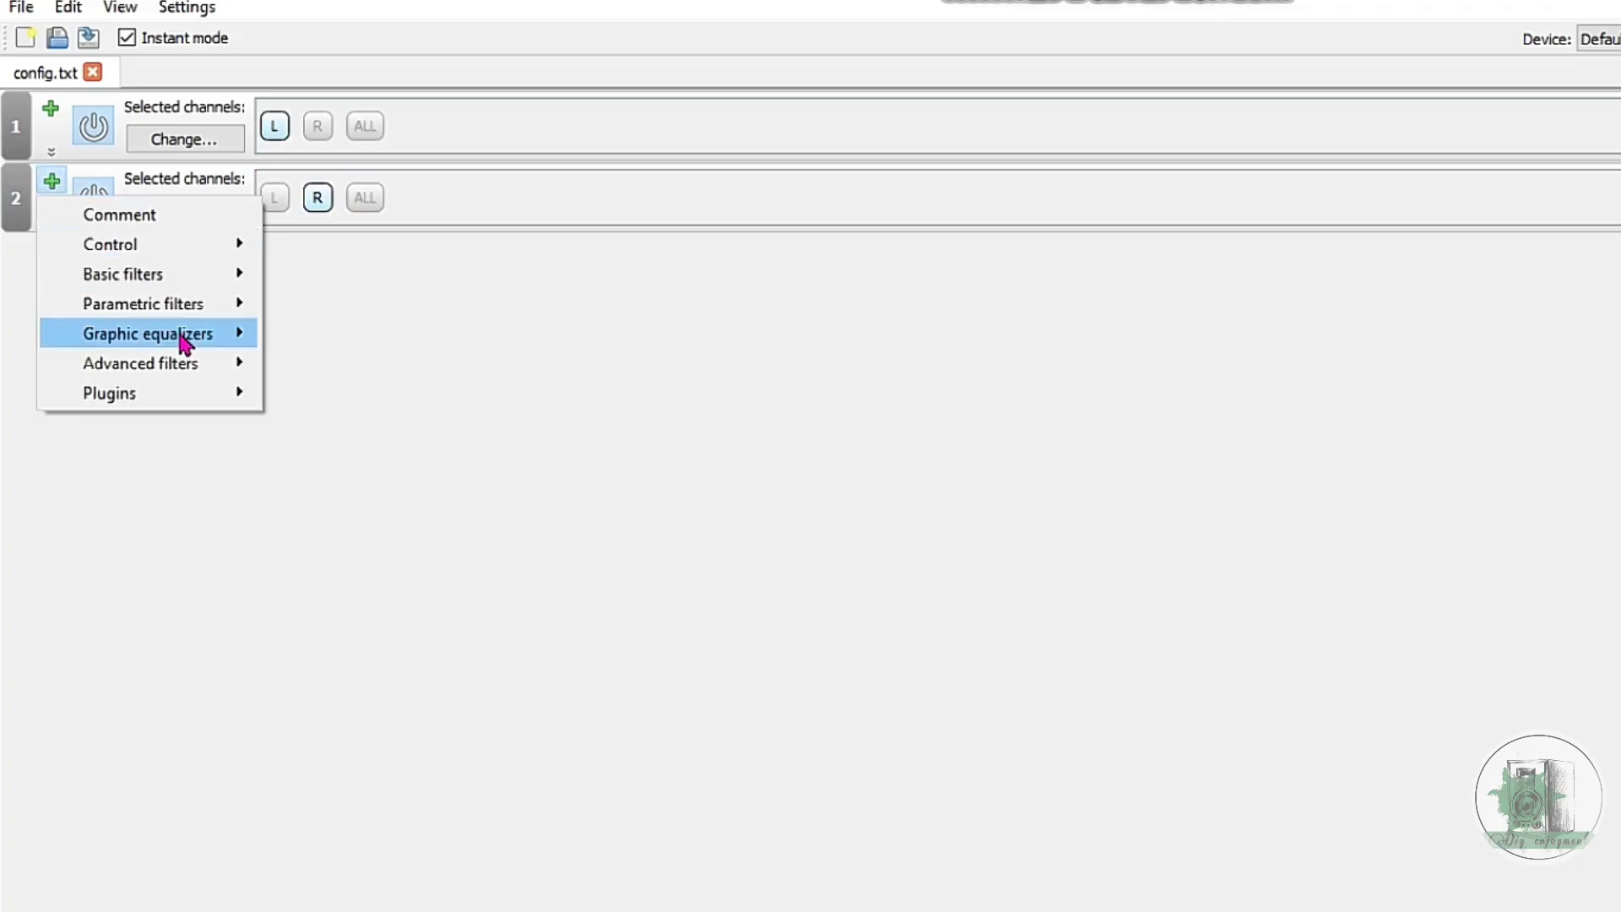
mouse_move(203, 364)
left_click(319, 363)
left_click(51, 329)
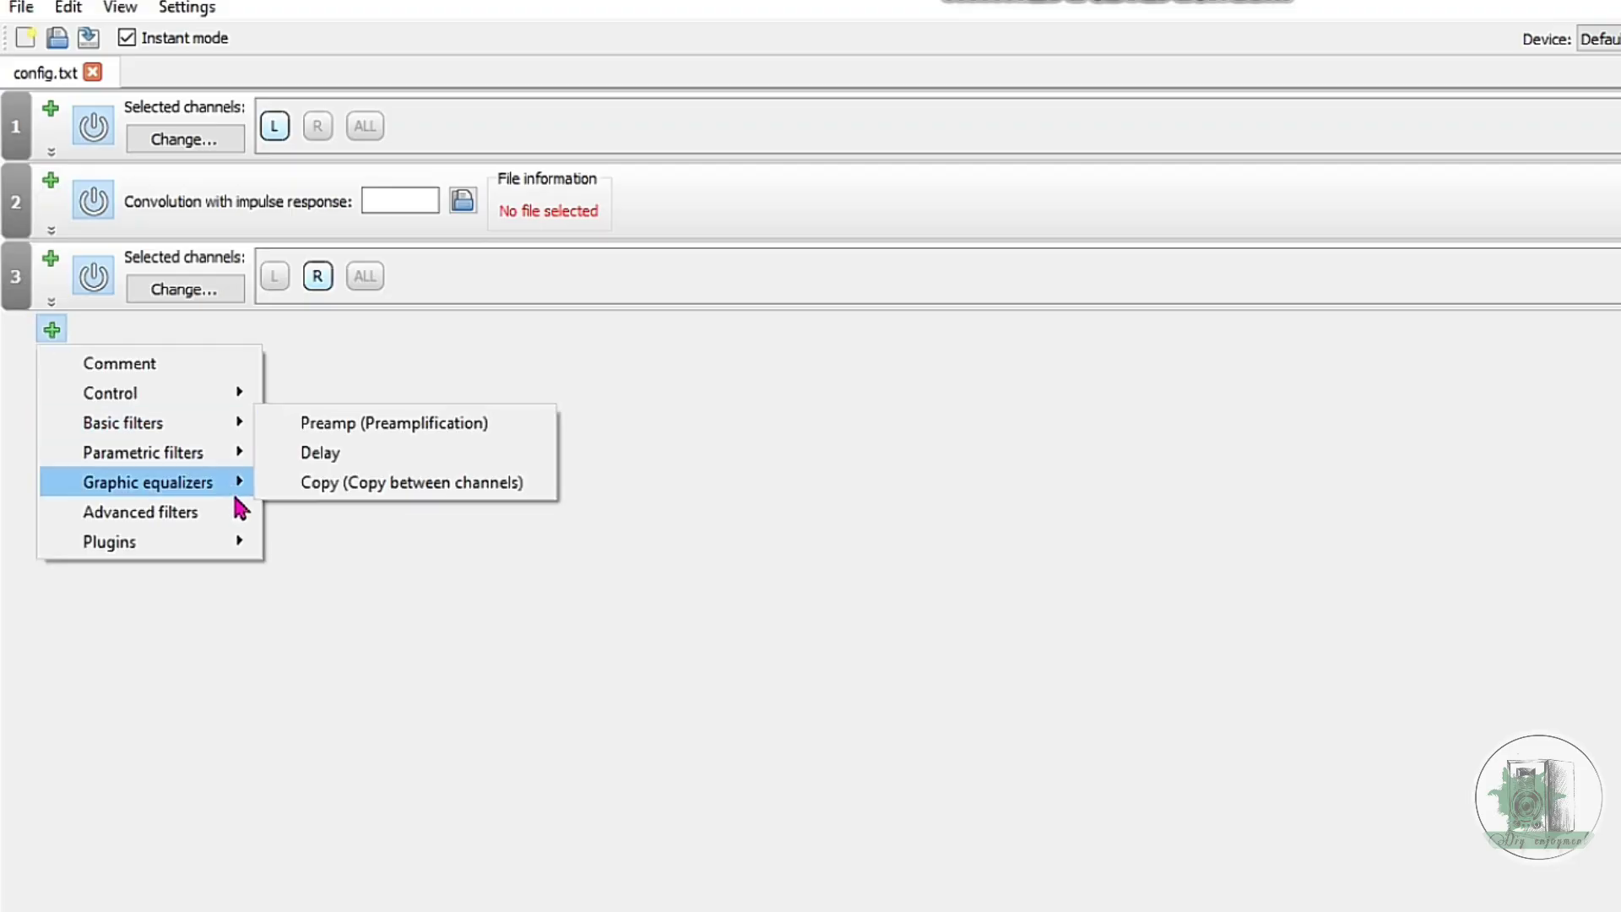
mouse_move(241, 510)
left_click(371, 515)
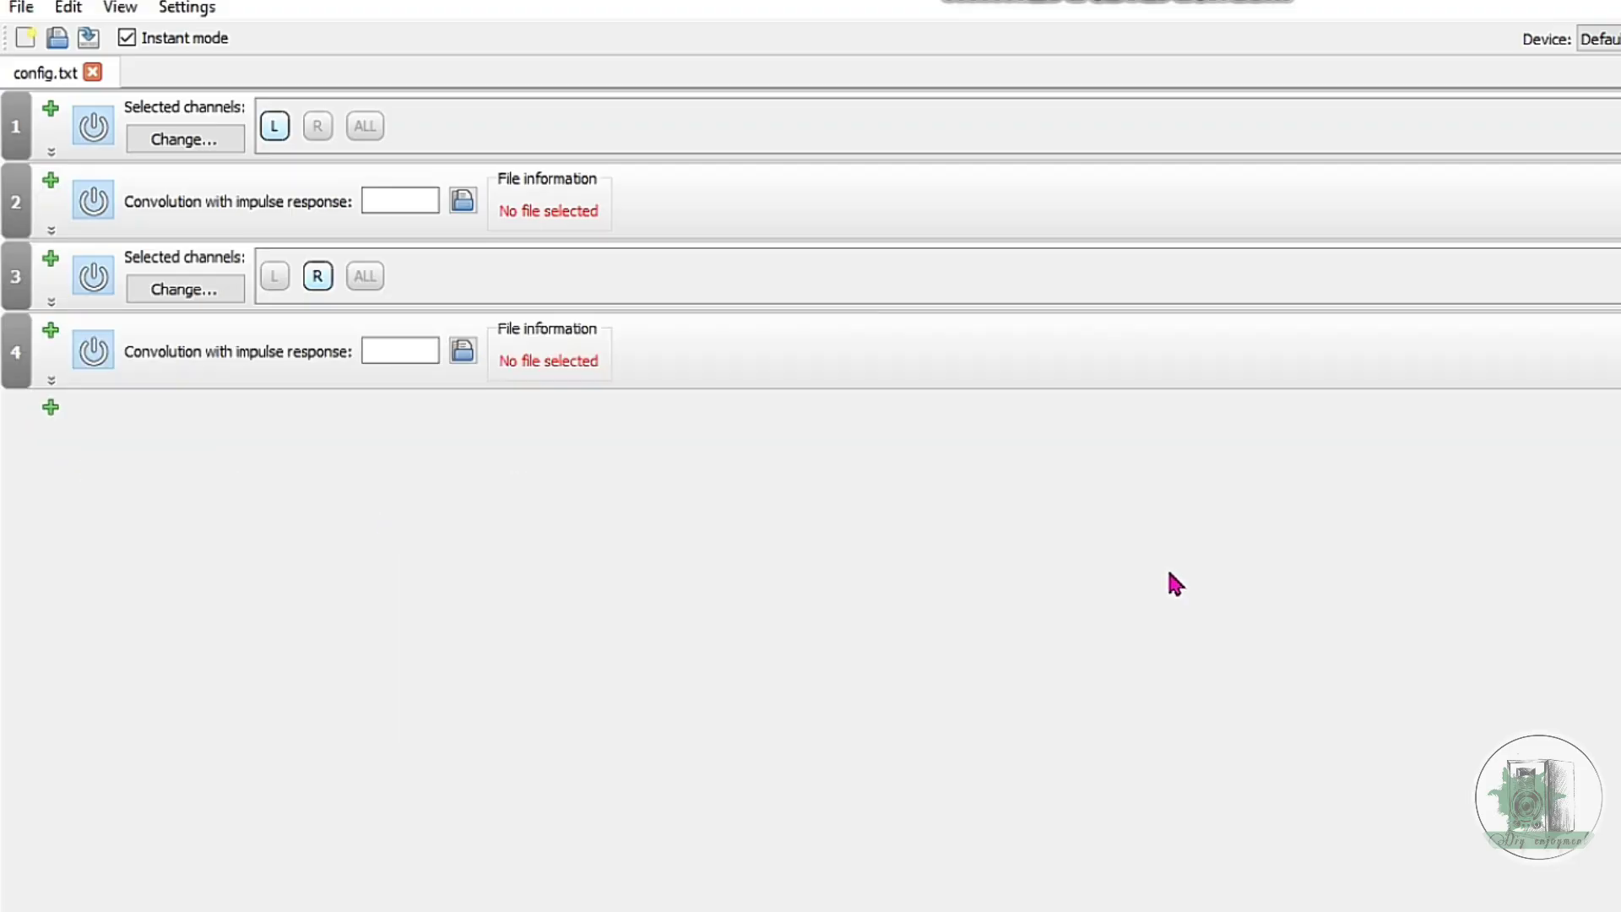
Load Phase-Correction.wav from the config folder as the impulse response of both convolution filters
left_click(466, 205)
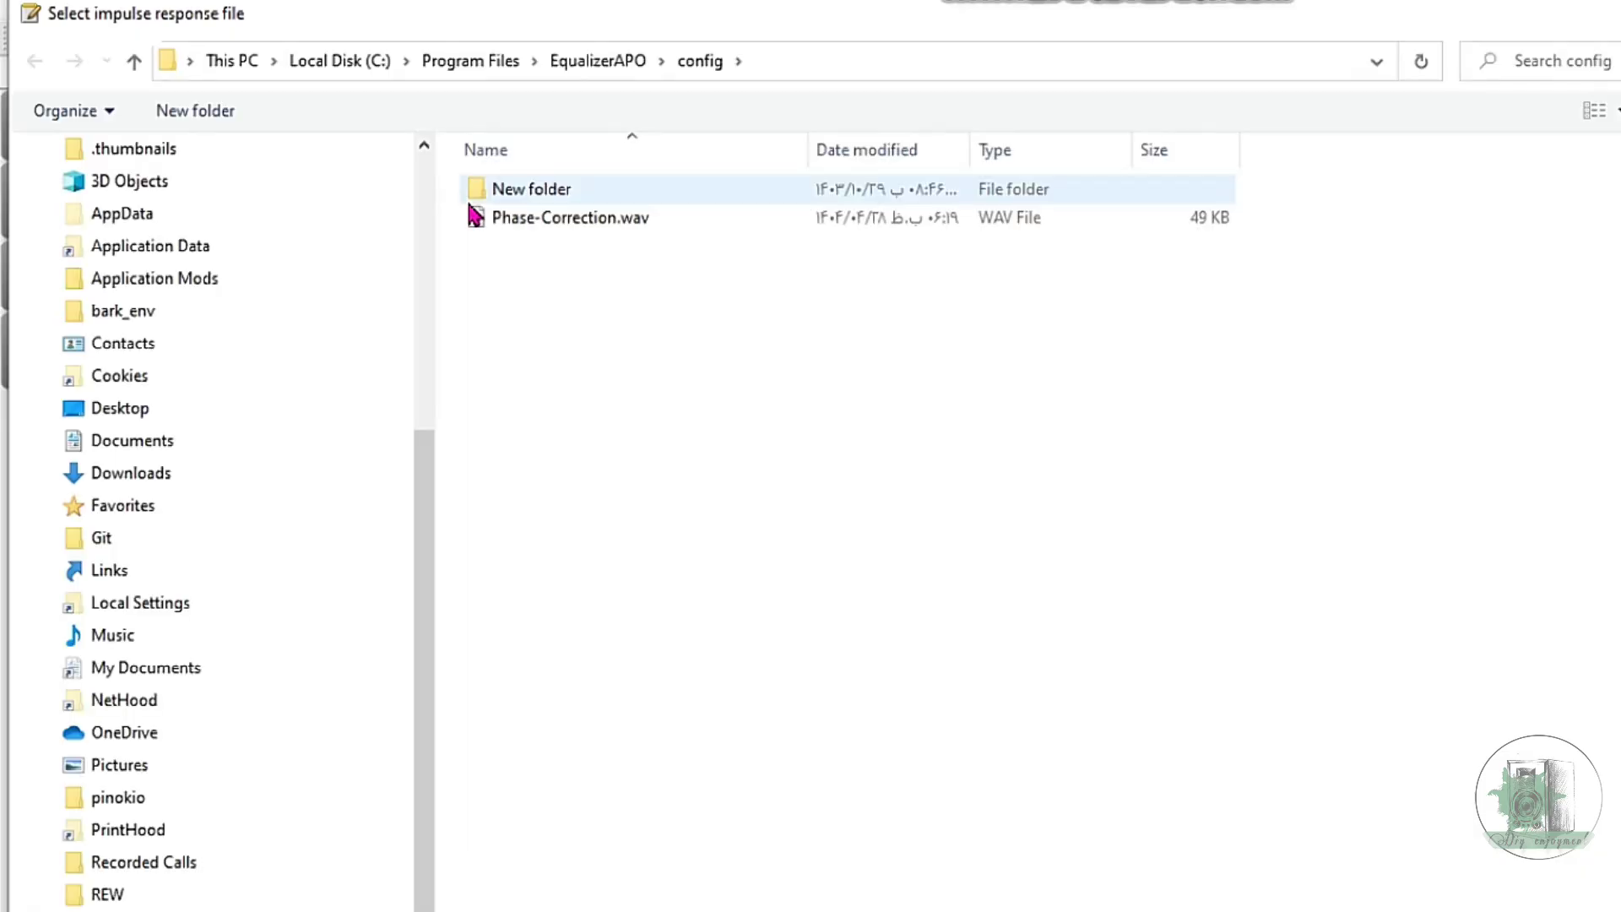
double_click(567, 219)
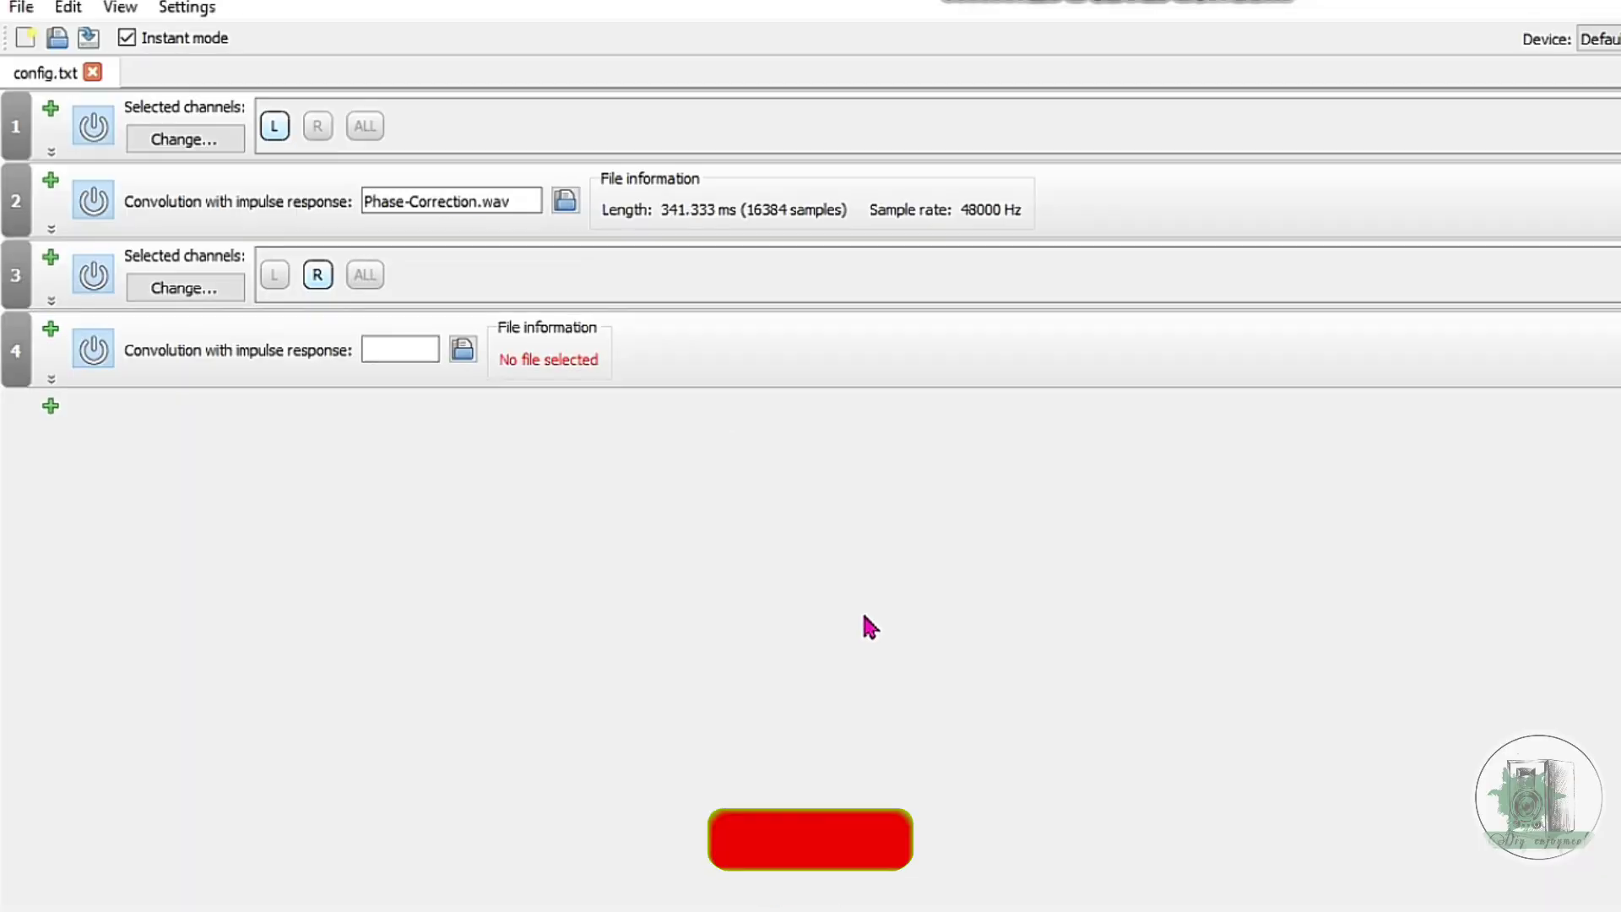
left_click(463, 349)
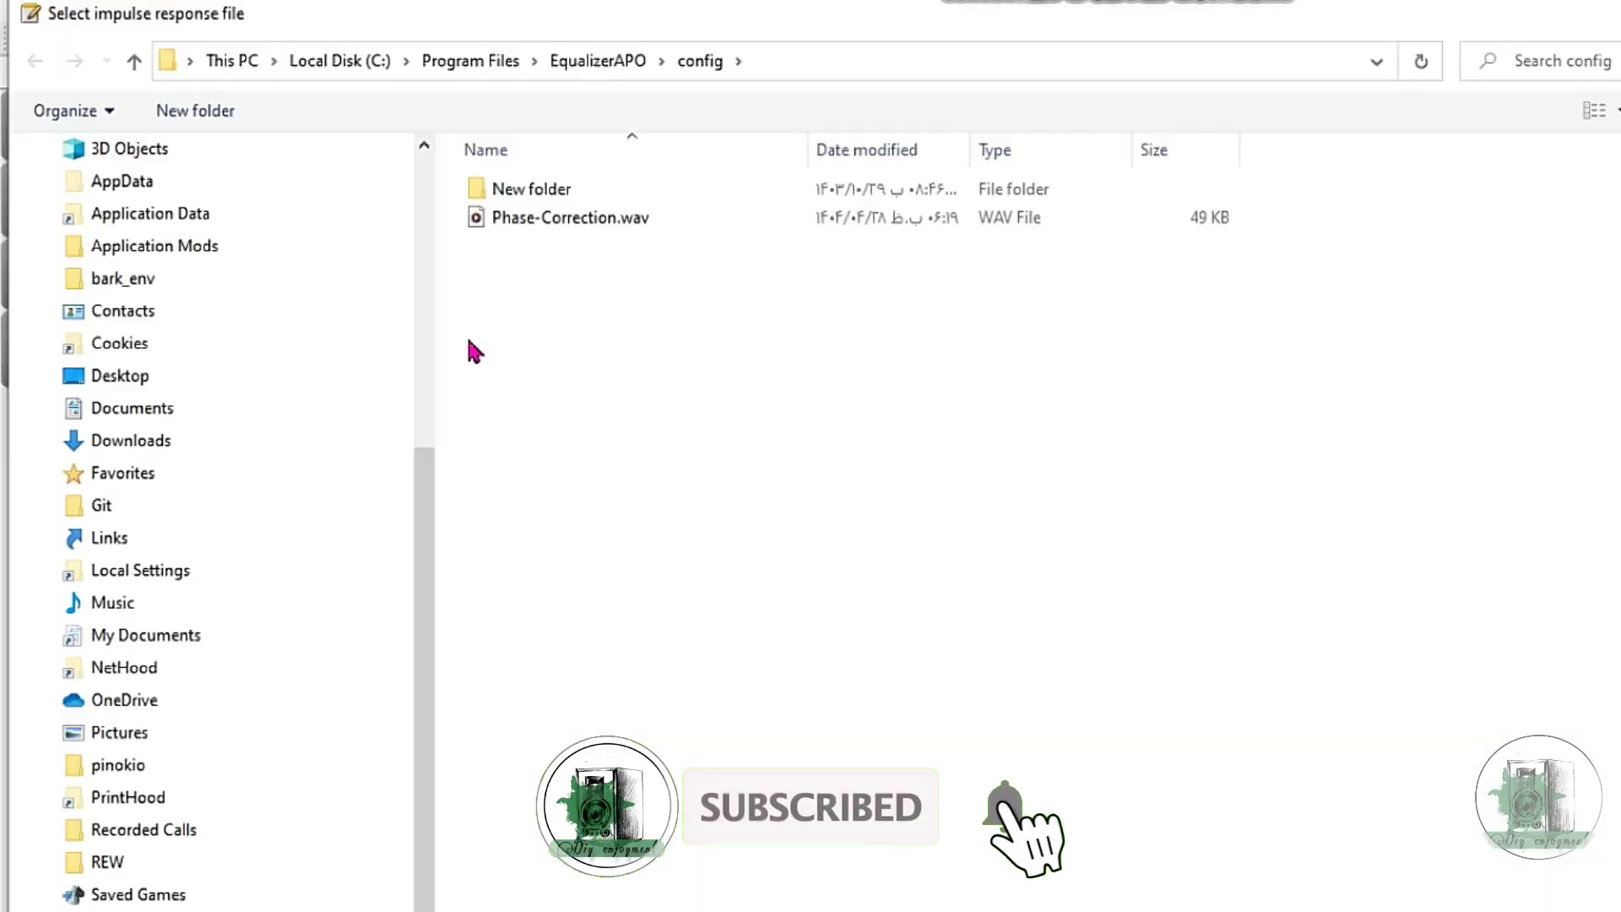
left_click(591, 218)
left_click(587, 218)
key("Return")
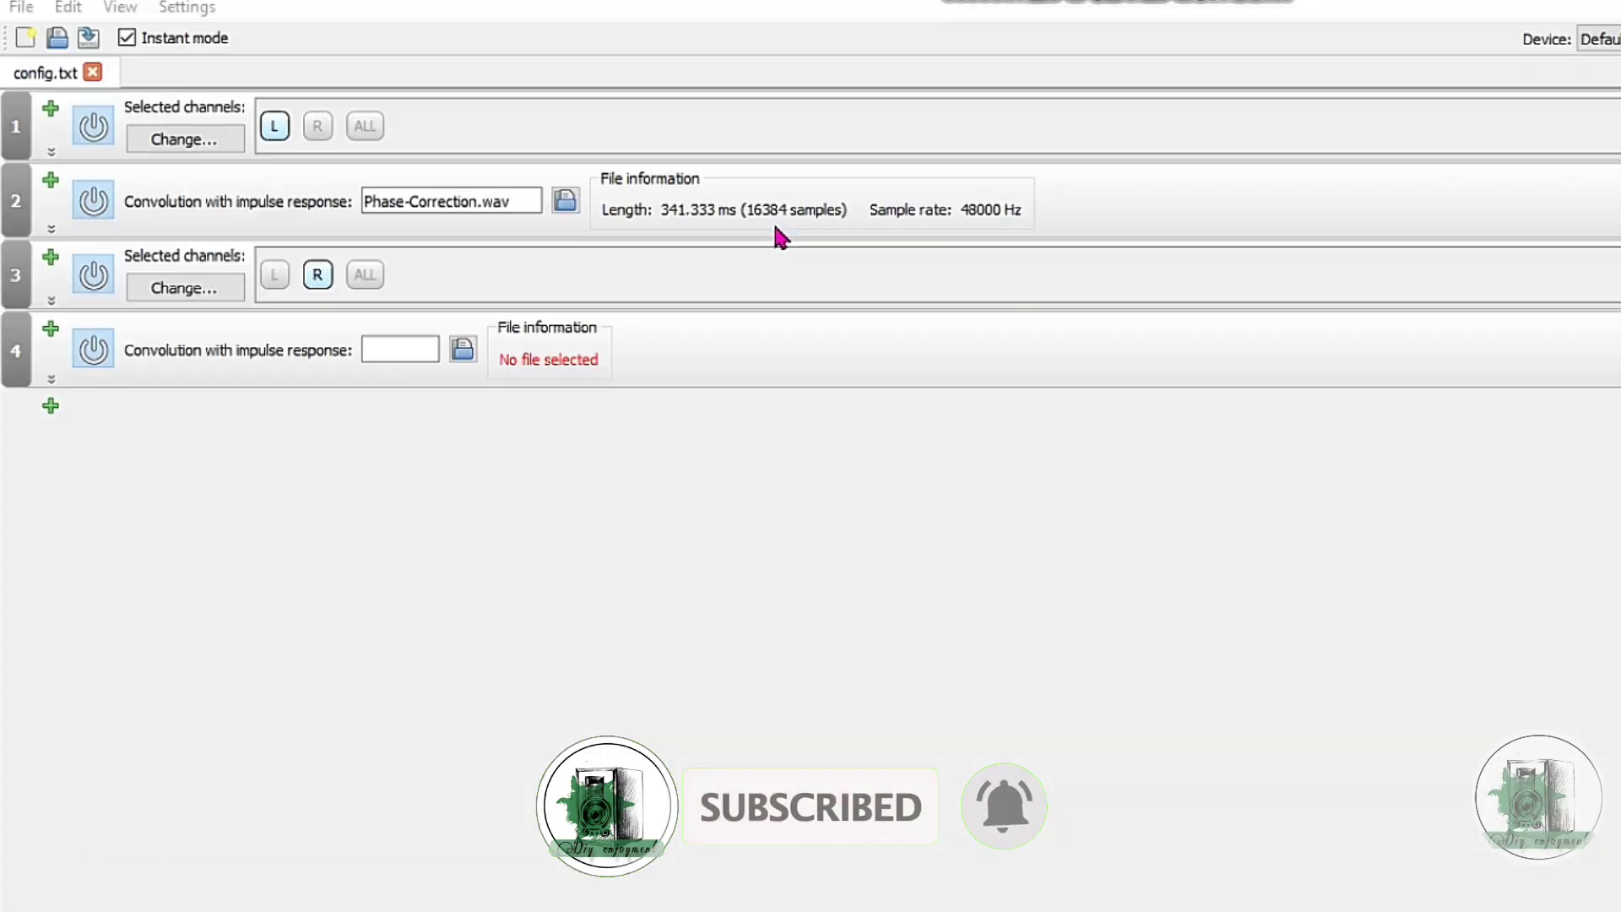